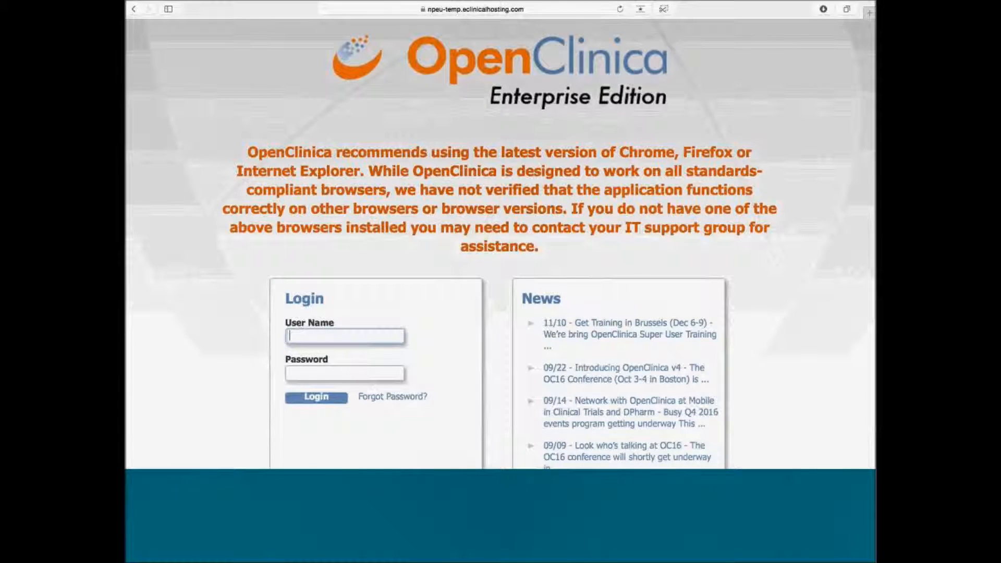
Step: Log in to OpenClinica with the data manager's user name and password
key(Tab)
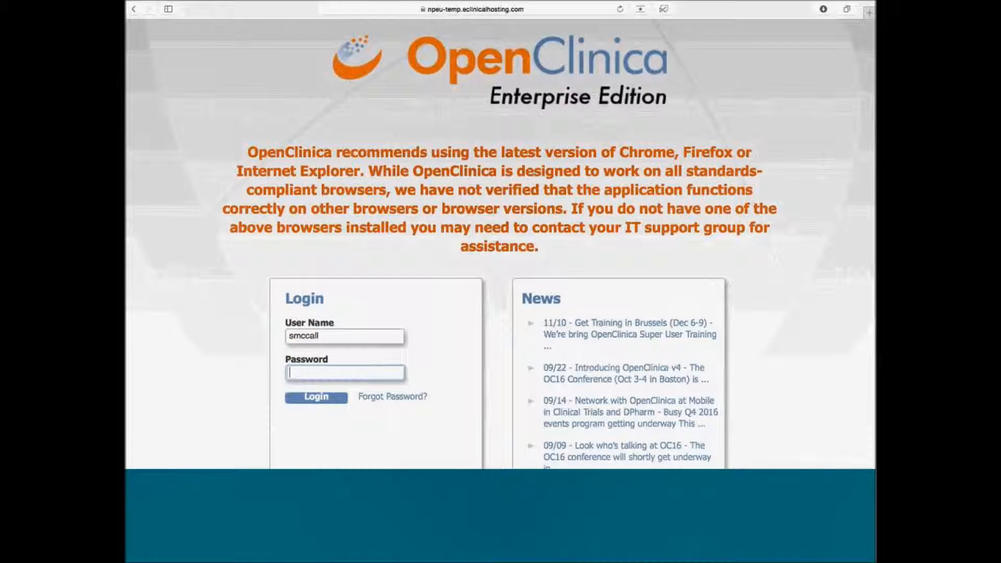
text(••••••••••)
key(Return)
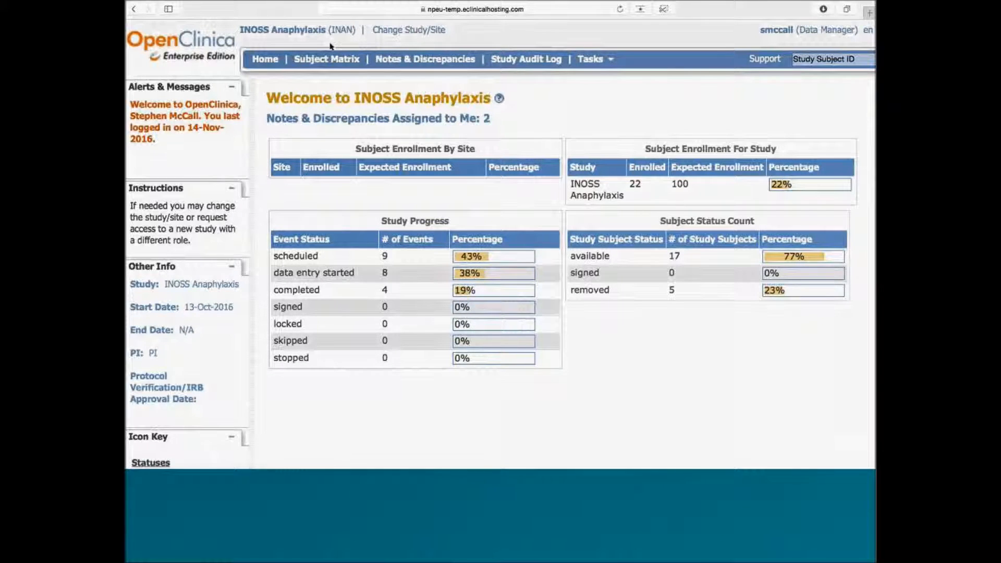
Step: Open the Subject Matrix and go to its last page listing AP_015 to AP_021
click(354, 59)
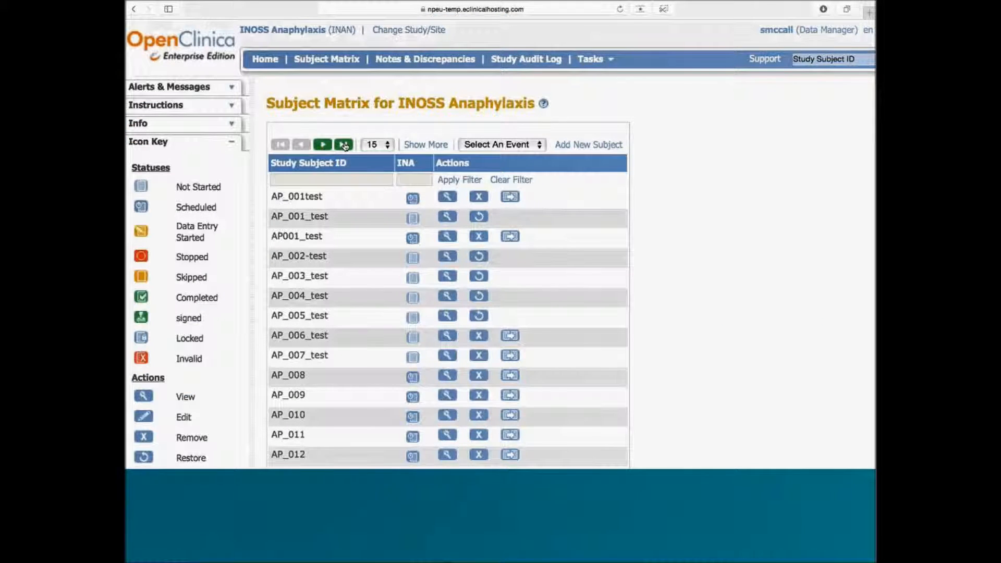
click(344, 144)
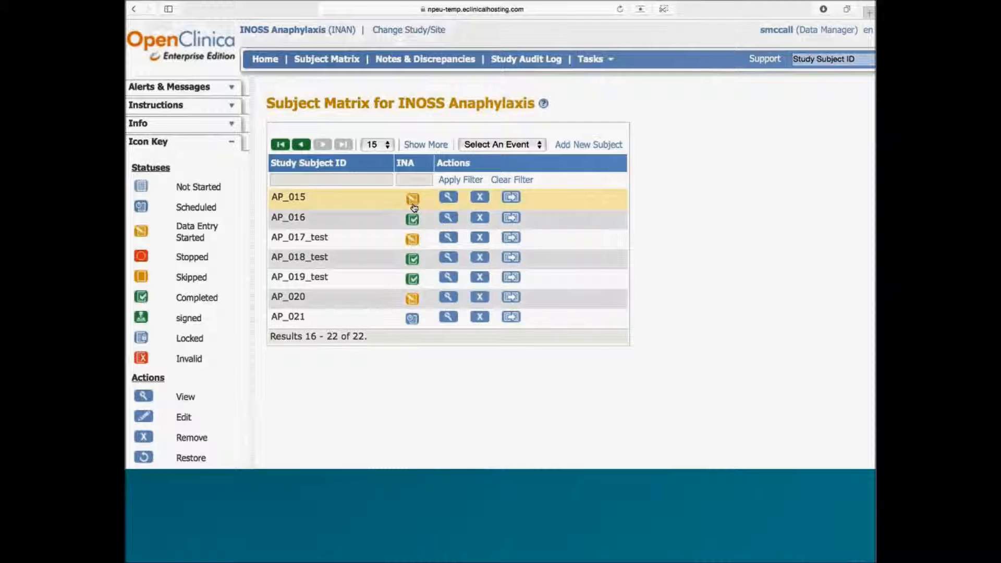
mouse_move(412, 259)
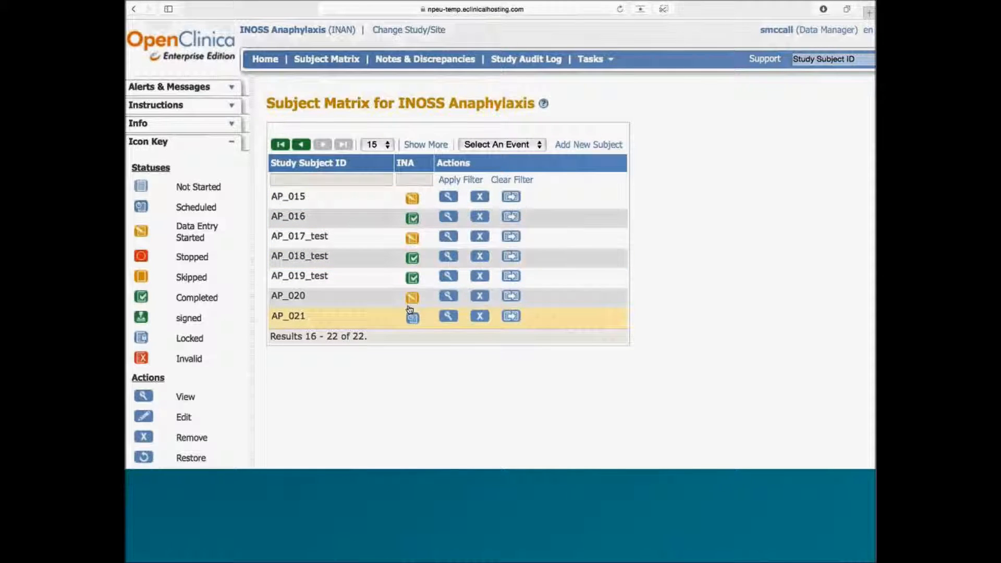
mouse_move(413, 281)
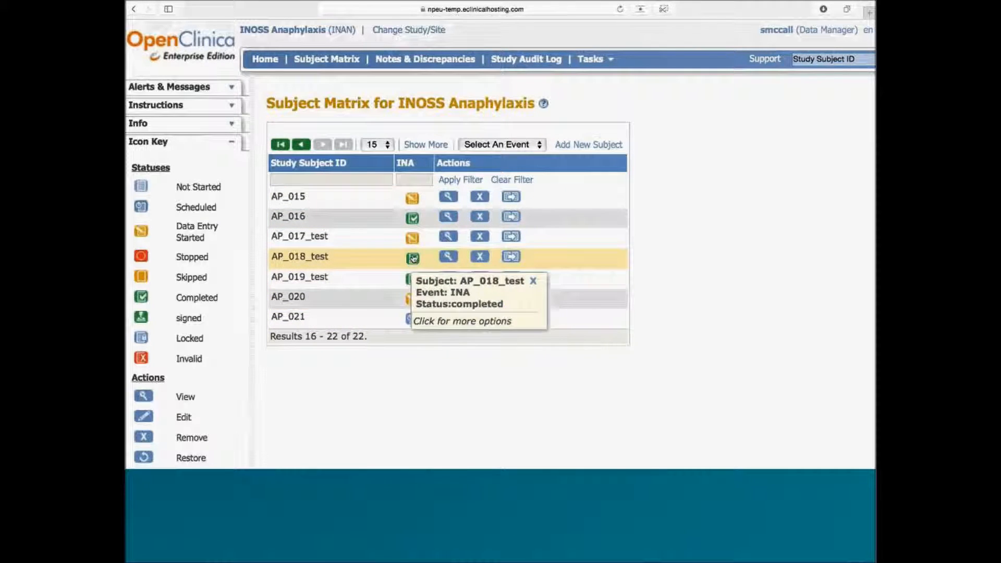
mouse_move(413, 220)
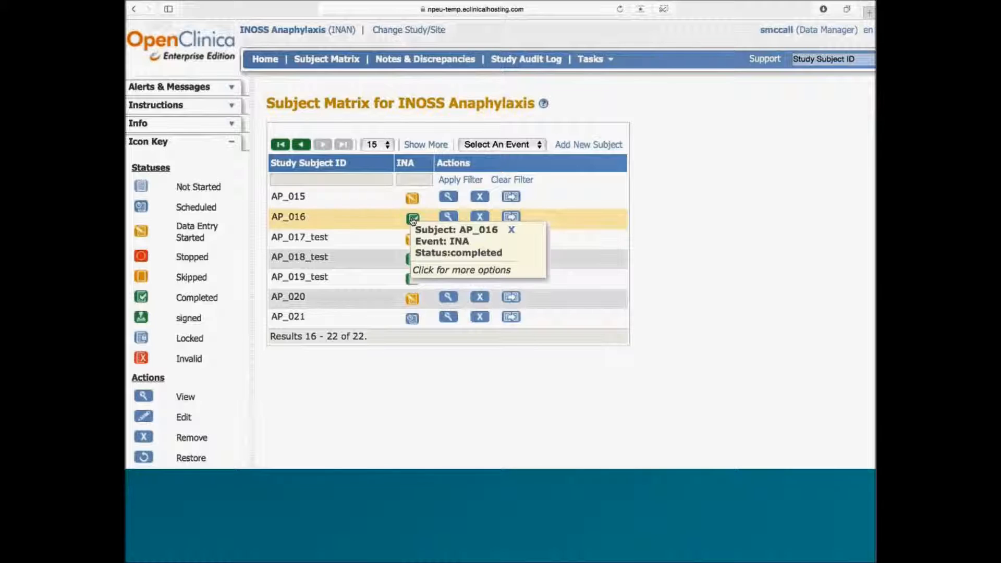
mouse_move(413, 202)
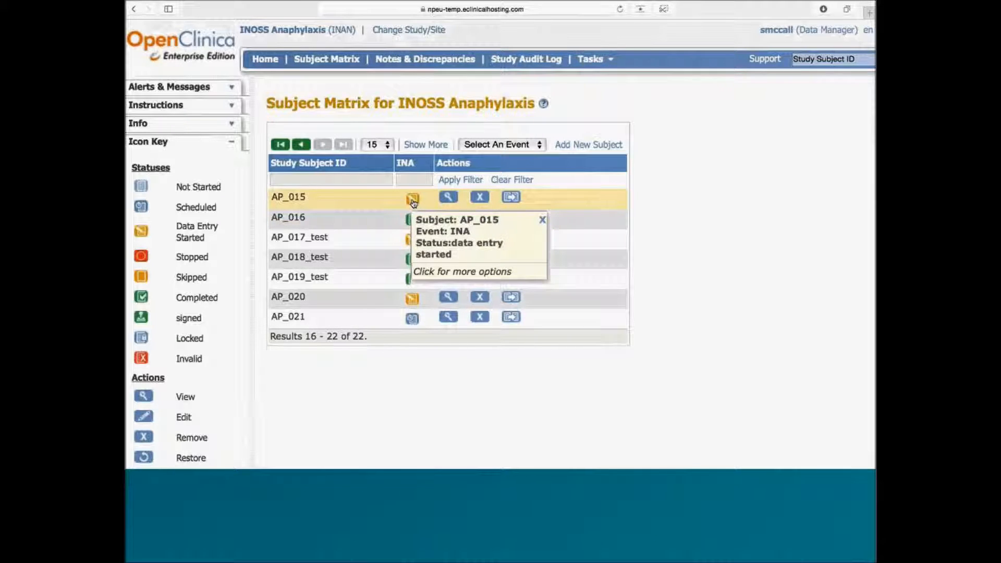
mouse_move(414, 319)
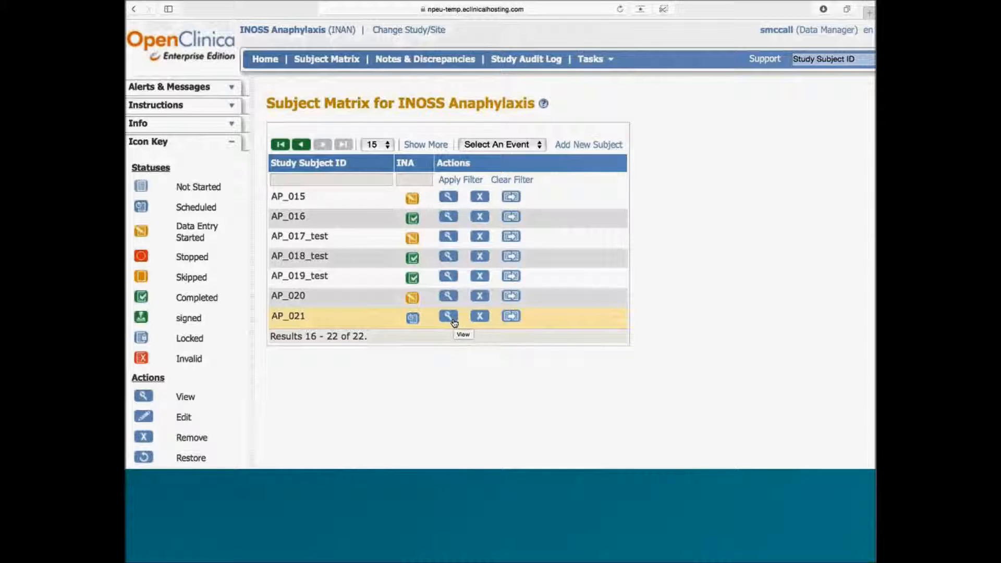
Step: Open subject AP_021's record and start data entry in the INA V.0.1 CRF
click(453, 320)
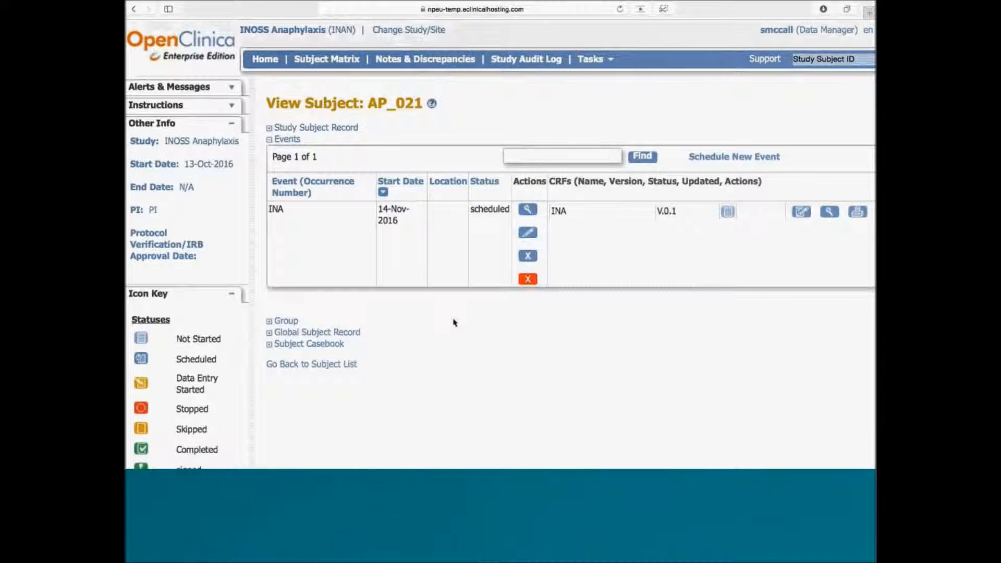
scroll(453, 321, right, 3)
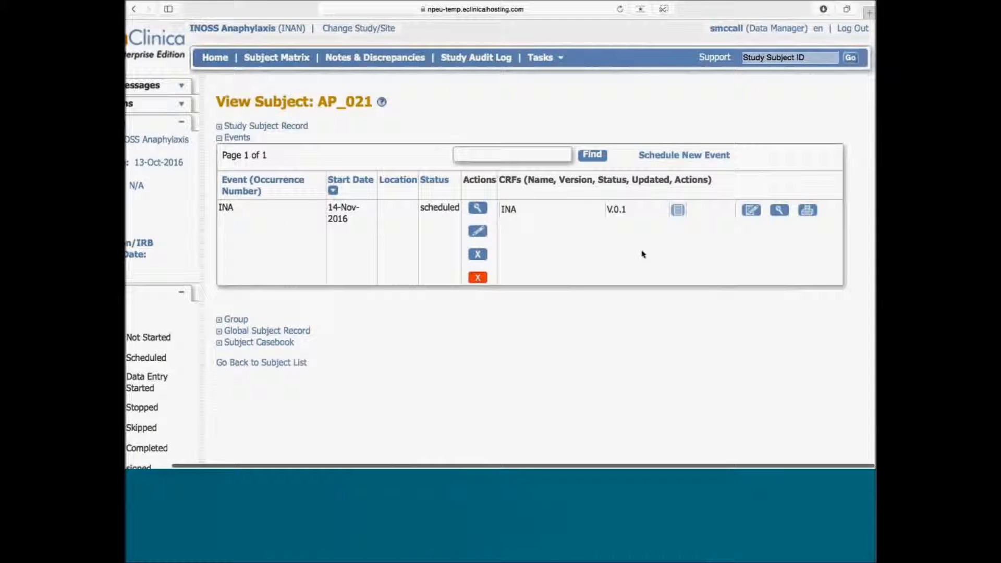
click(751, 215)
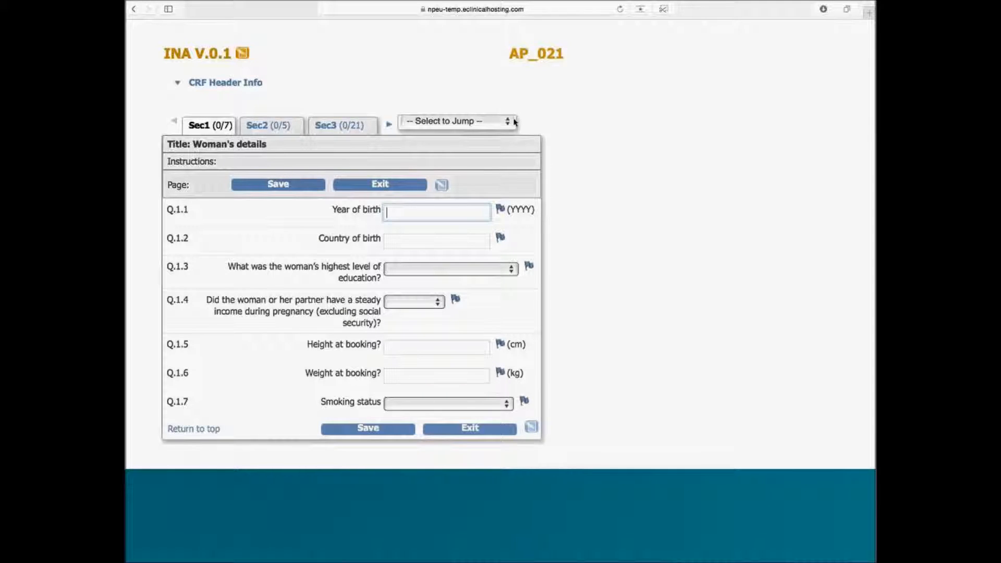
Step: Enter birth year 1991, country France, College/university education and steady income Yes
text(1991)
key(Tab)
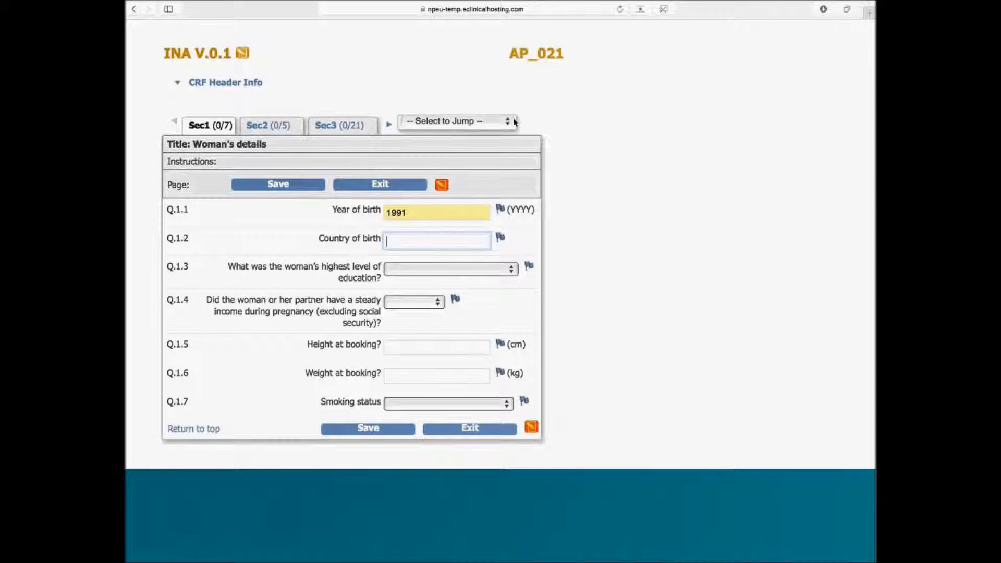
text(Franee)
key(Tab)
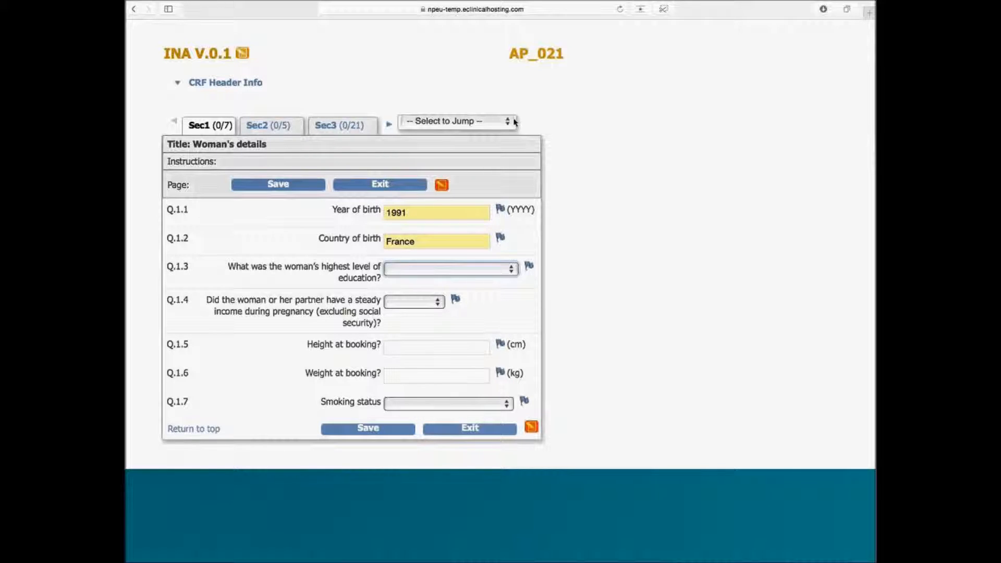
click(464, 269)
click(451, 331)
click(412, 302)
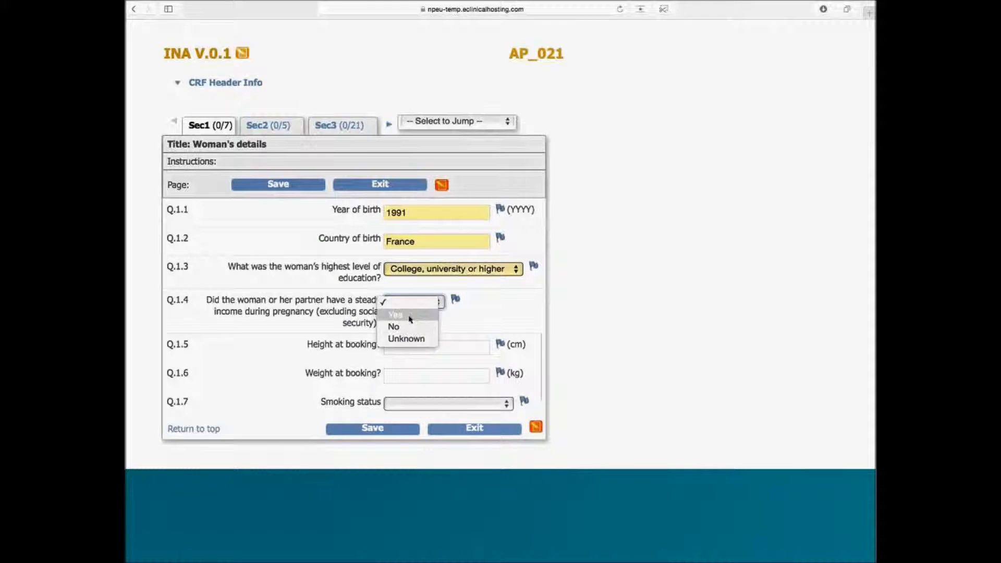
click(410, 316)
Step: Enter height 170 cm, weight 70 kg and smoking status never, then save Section 1
click(403, 352)
text(17000)
key(BackSpace)
key(BackSpace)
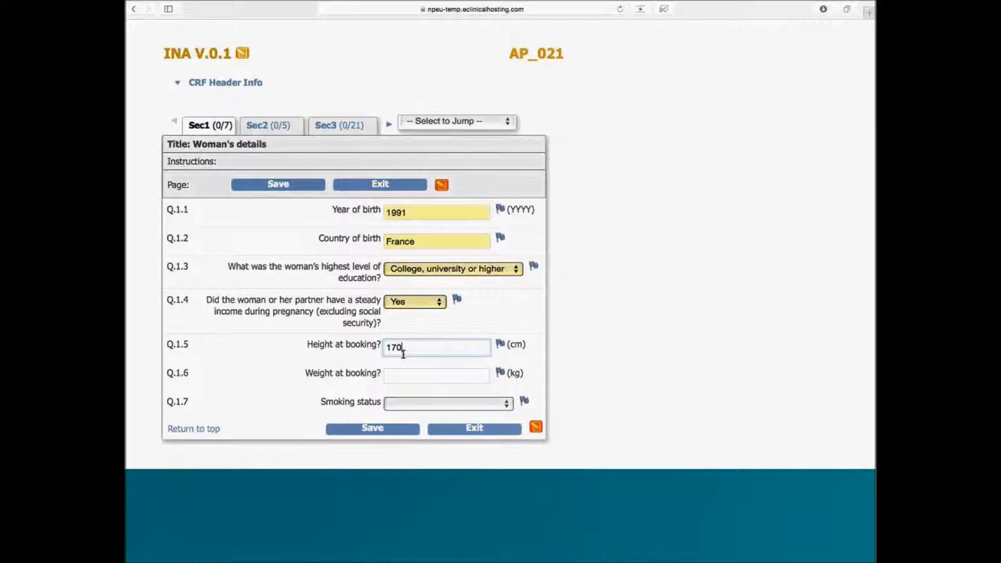
key(Tab)
text(70)
key(Tab)
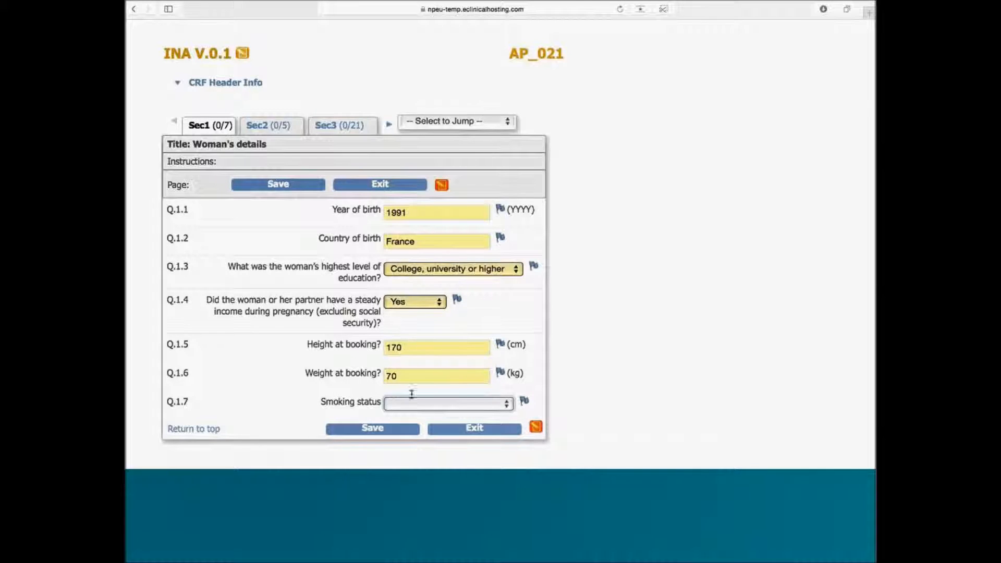
click(413, 404)
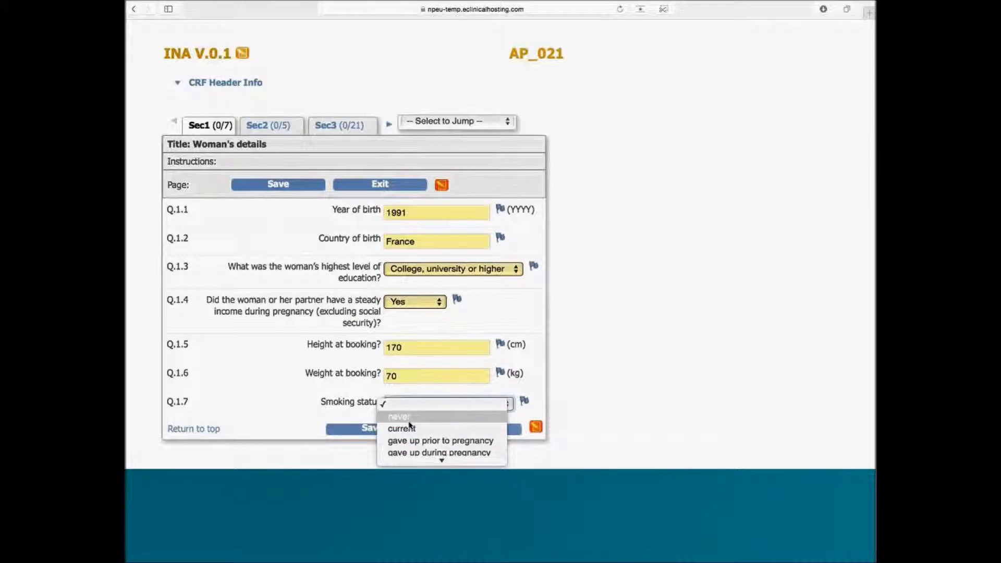
click(410, 420)
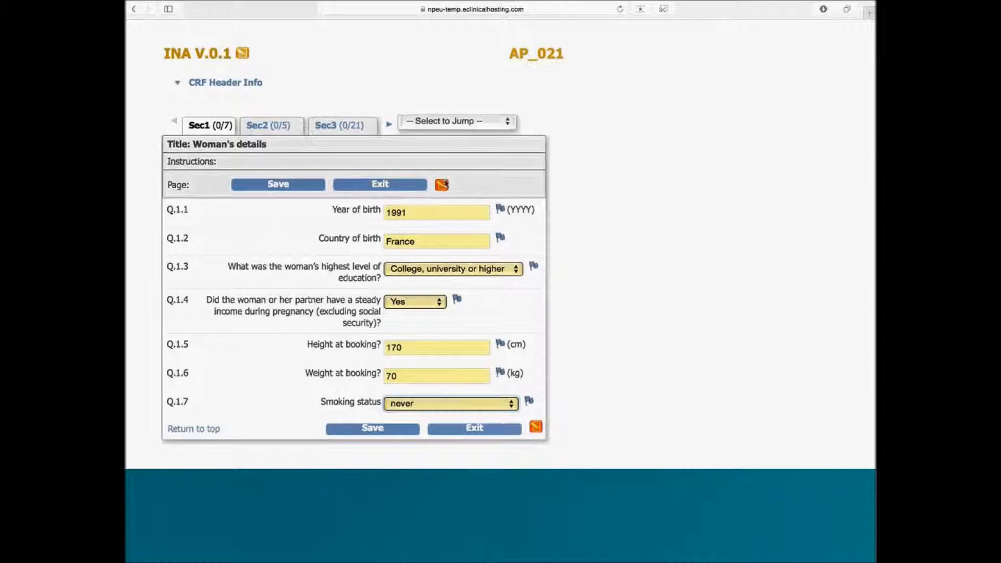
mouse_move(441, 186)
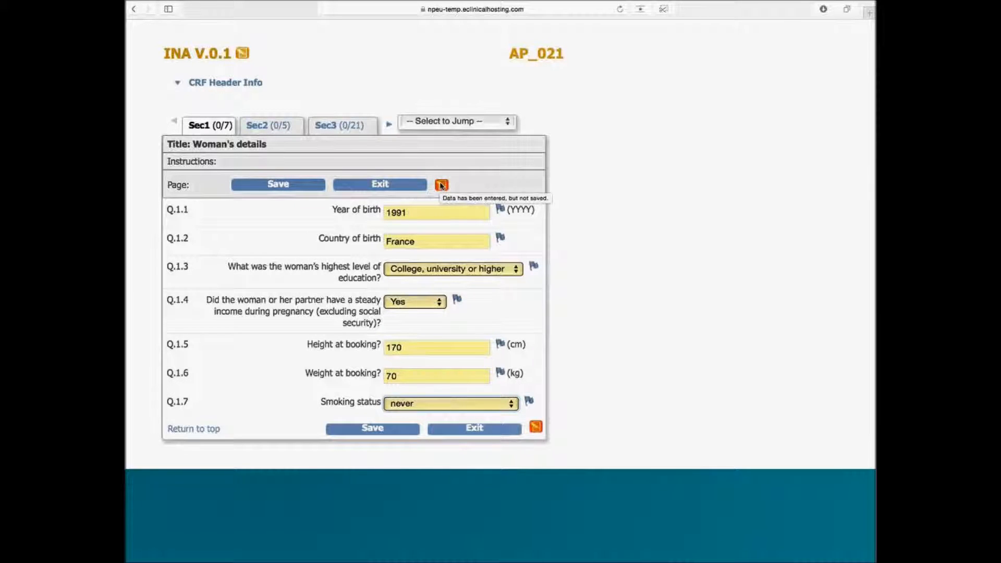
click(280, 185)
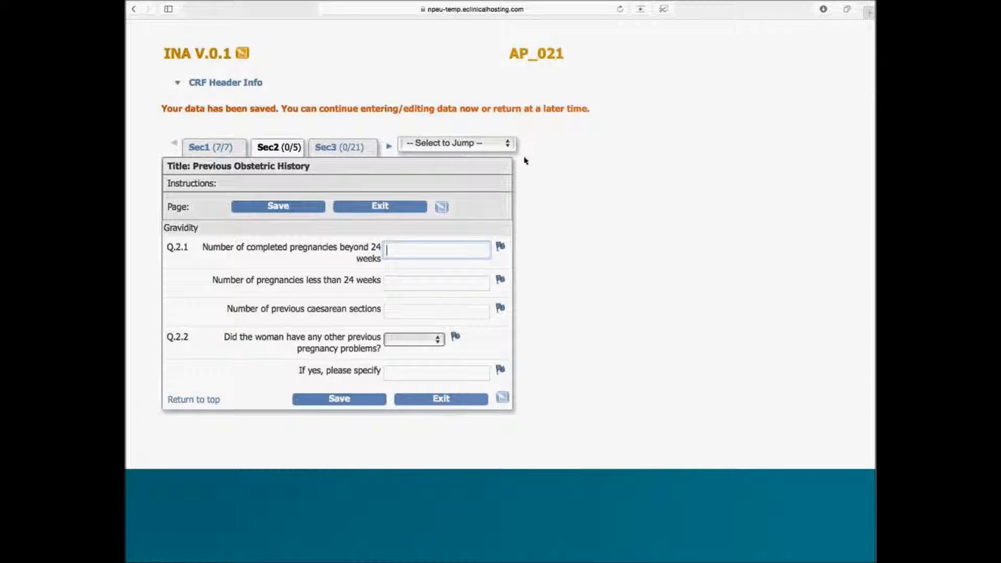
Step: Check the form's section list and the data-saved confirmation message
click(480, 146)
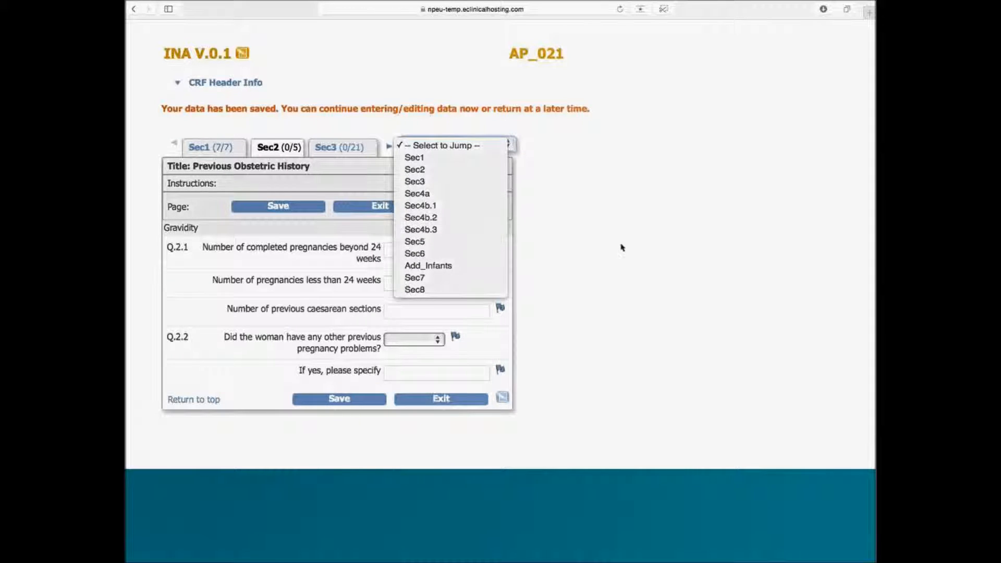
click(627, 223)
drag(282, 108, 584, 109)
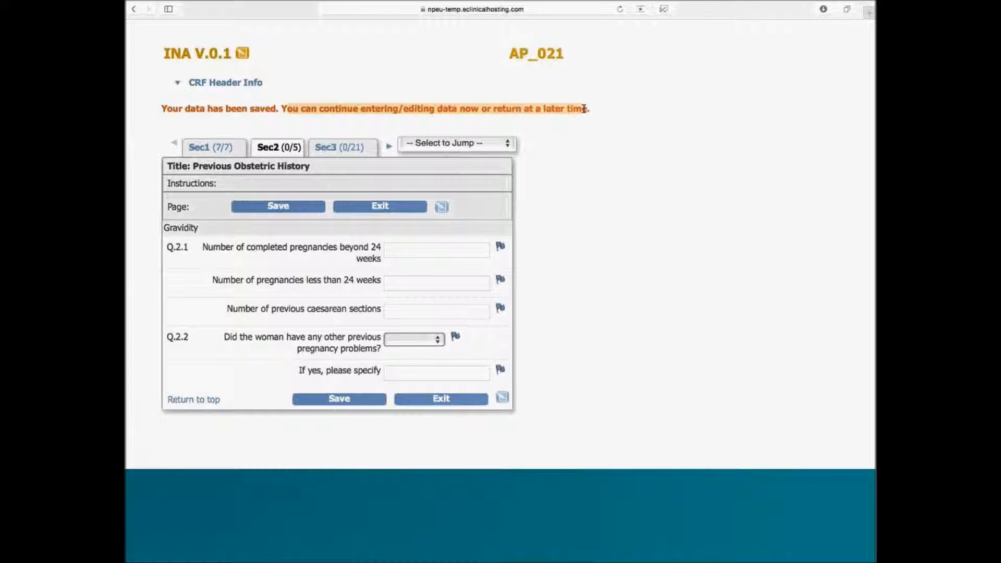
Step: Enter 1 completed pregnancy beyond 24 weeks, 0 caesareans, other problems No, and save
click(431, 248)
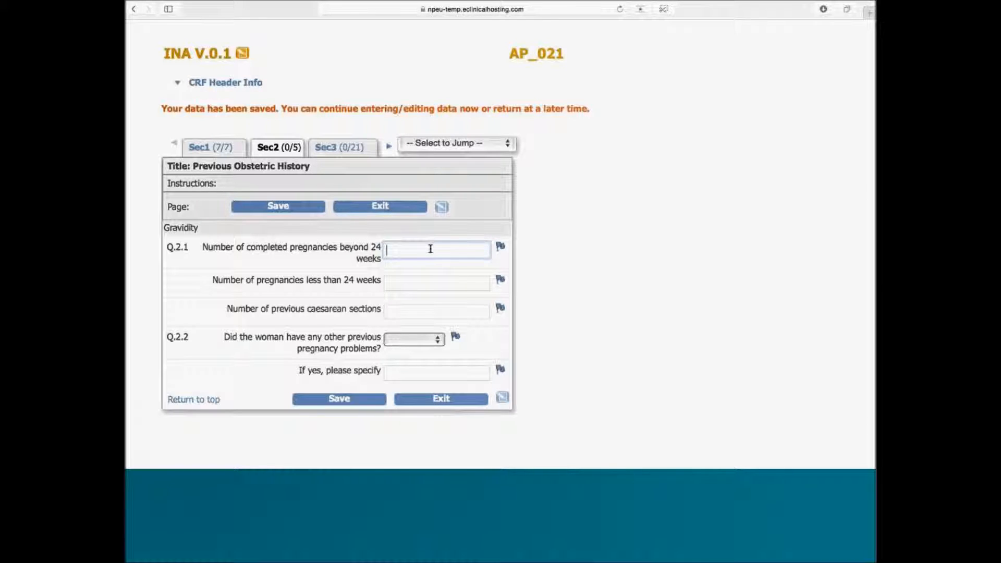
text(1)
key(Tab)
key(Tab)
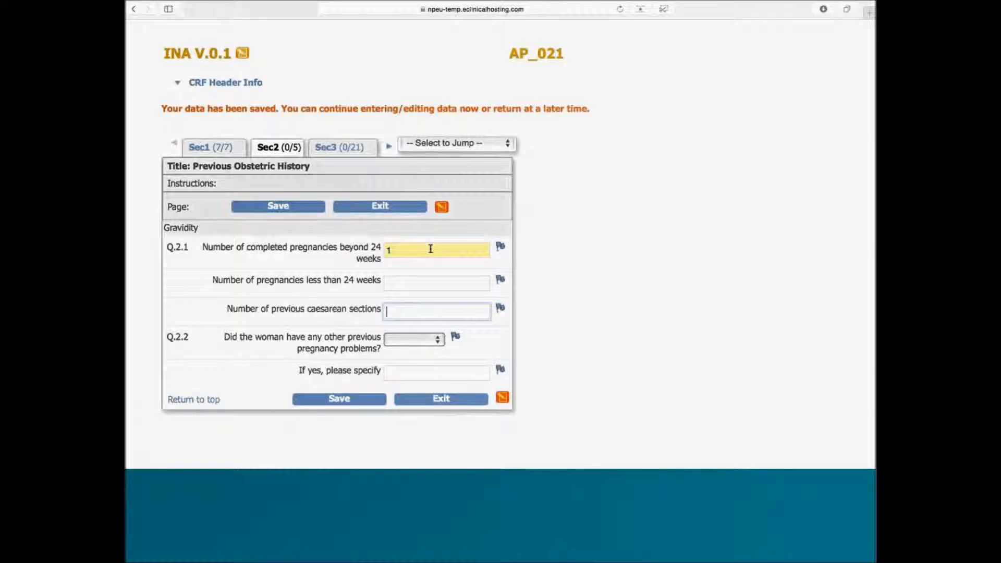
text(0)
key(Tab)
click(400, 339)
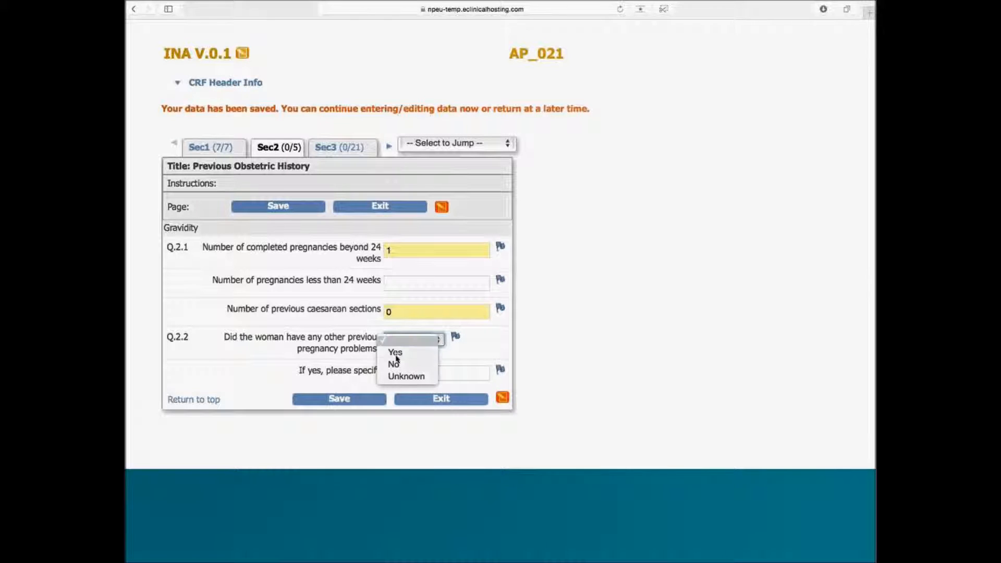
click(395, 351)
click(403, 340)
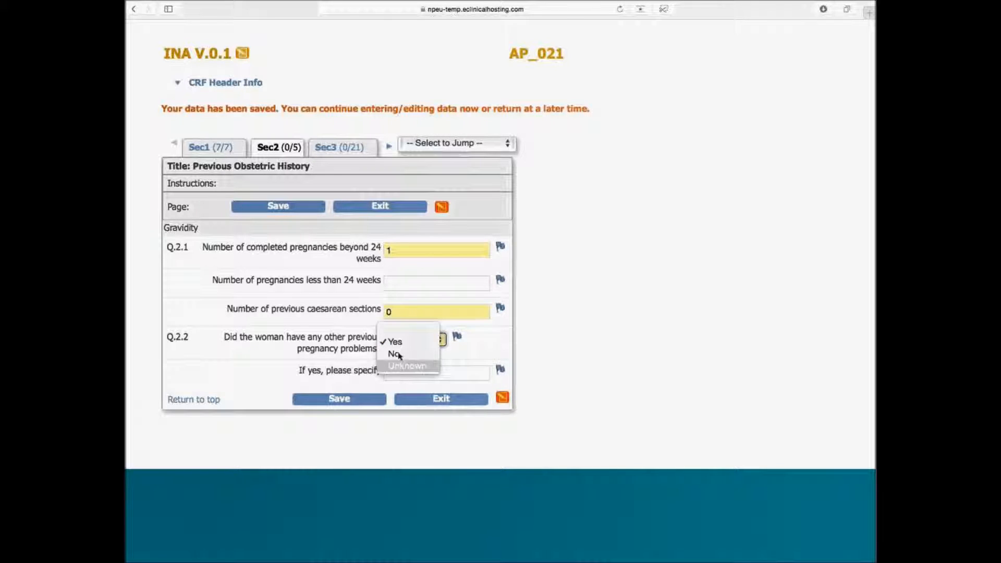
click(397, 352)
click(344, 402)
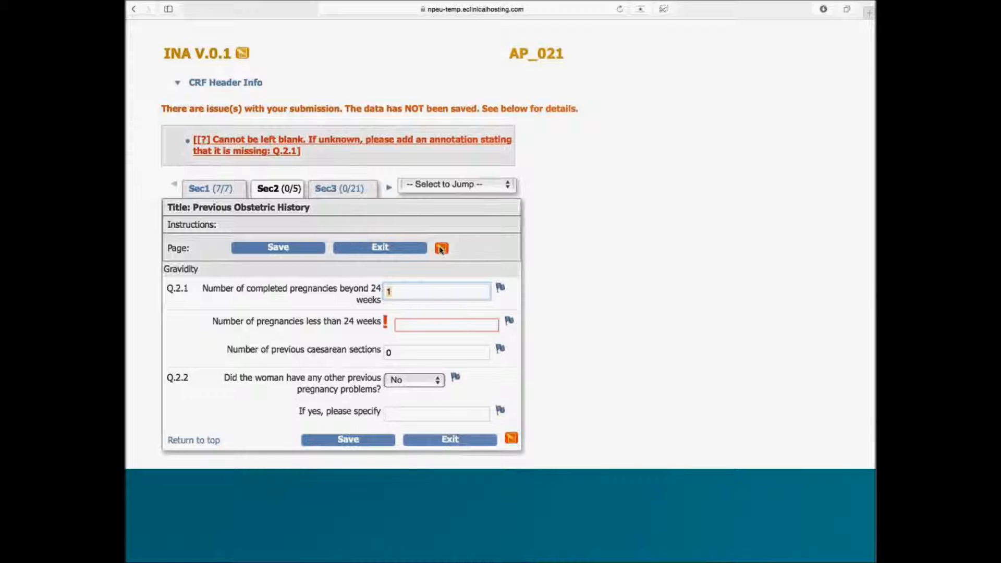
Step: Open an Add Discrepancy Note for the blank PREGSUNDR24WKS pregnancies-under-24-weeks field
mouse_move(441, 249)
drag(214, 324, 360, 323)
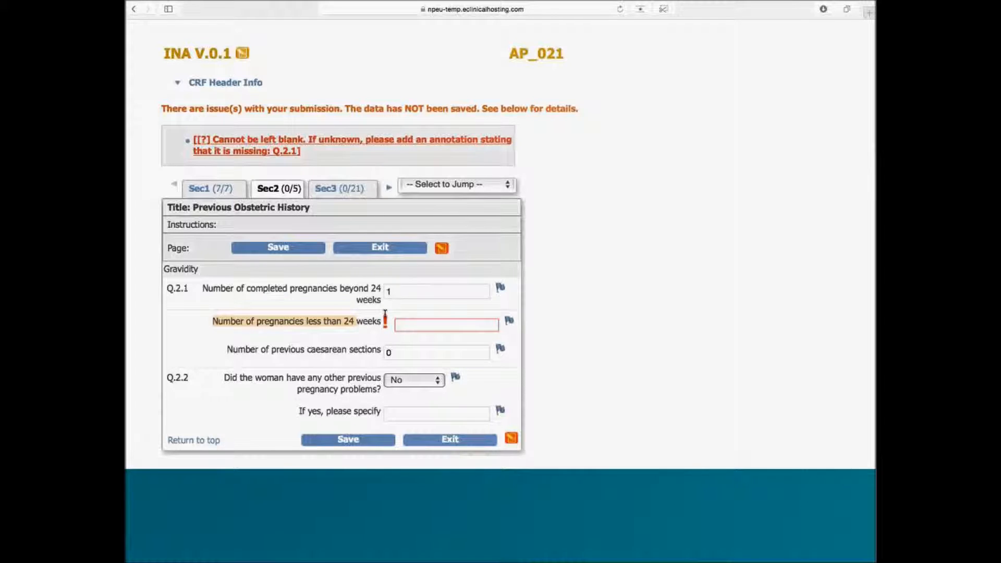
click(425, 321)
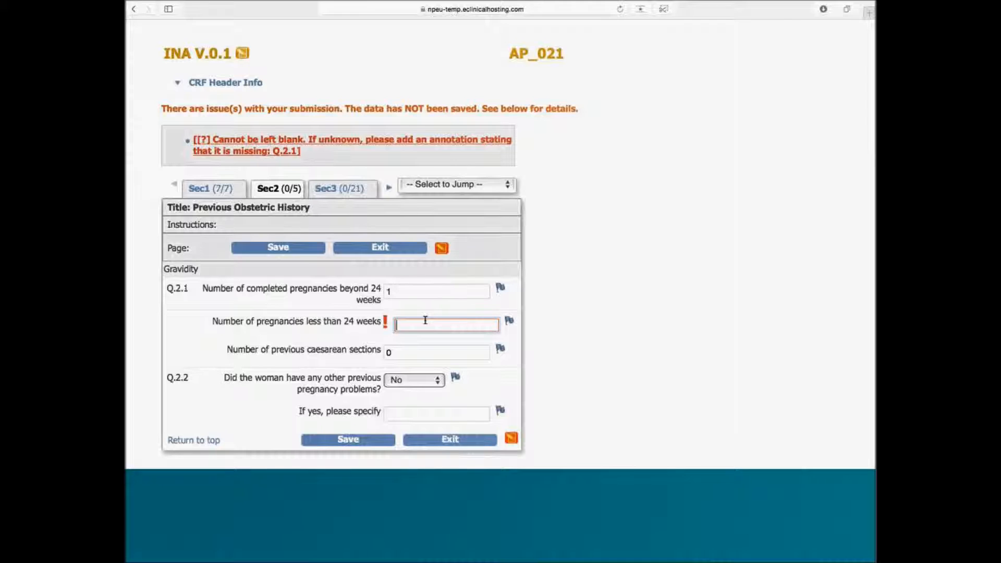
click(508, 322)
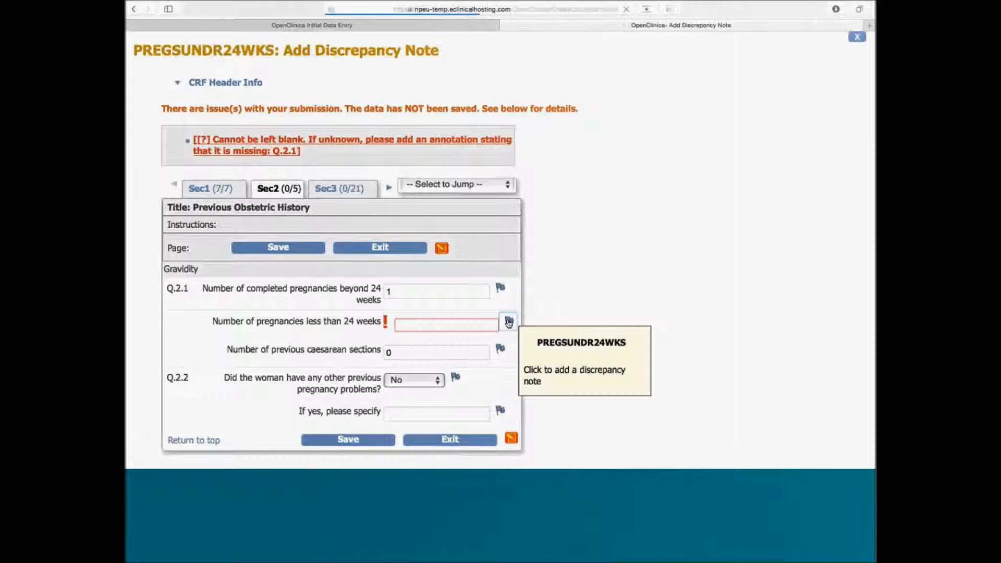
Step: Submit an Annotation discrepancy note described 'Missing data' and return to the CRF
click(320, 189)
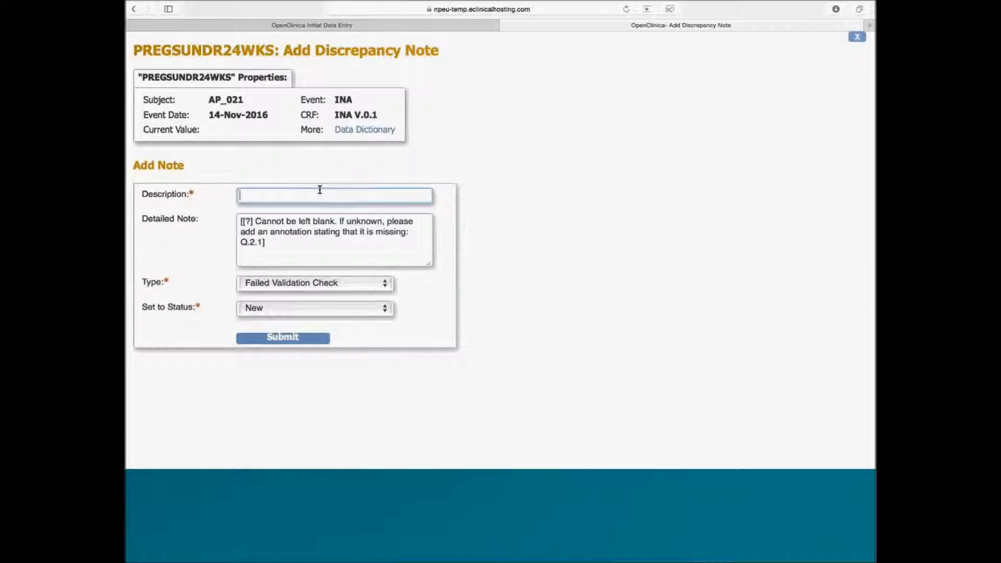
text(Missing data)
click(297, 286)
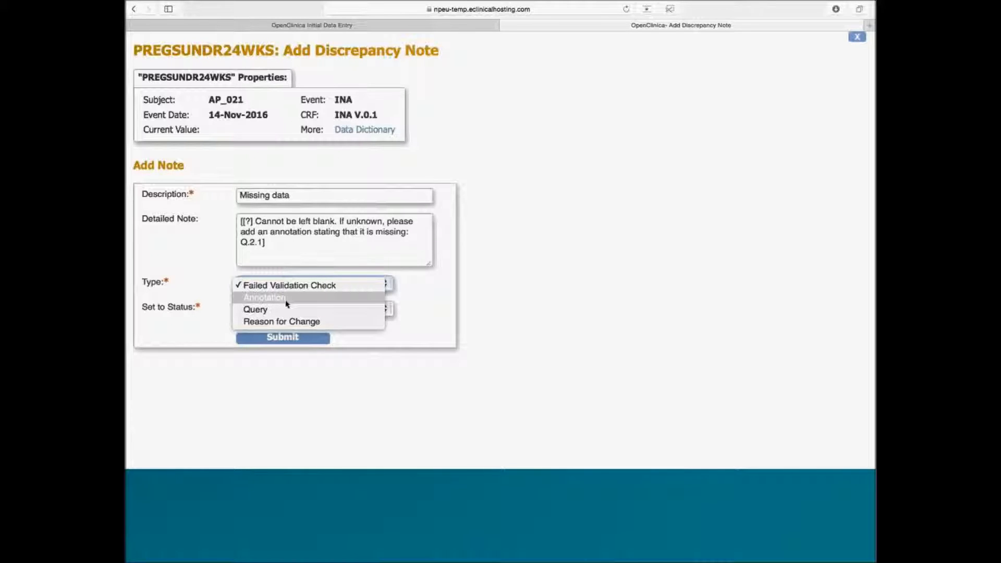
click(286, 299)
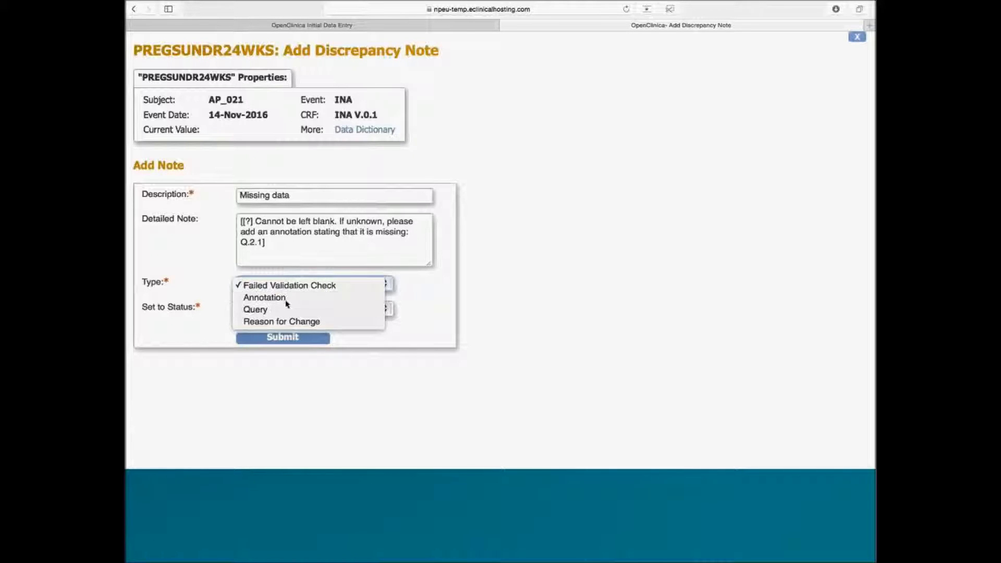
click(282, 338)
click(212, 369)
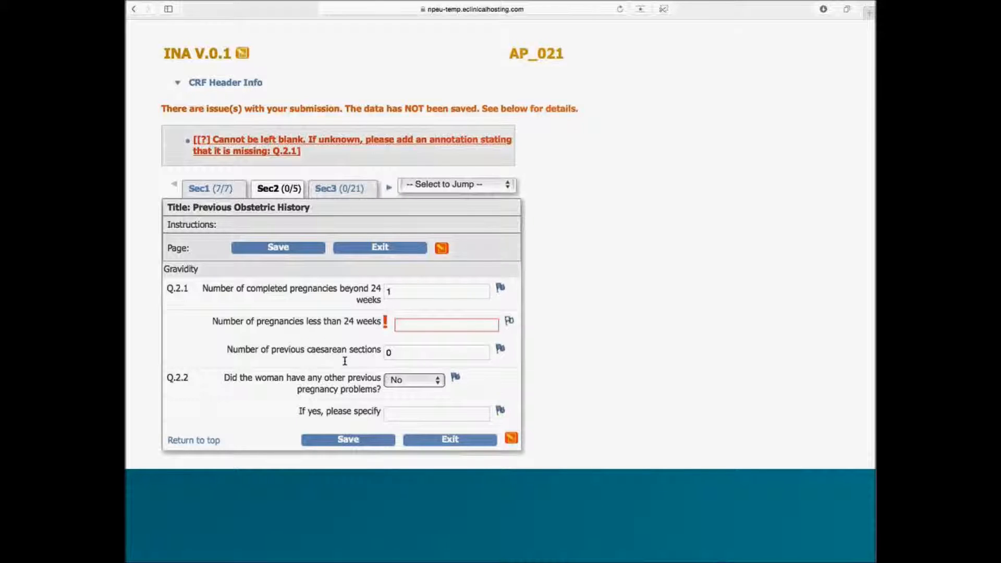
Step: Save Section 2 with the under-24-weeks answer still blank, at 3/5 answered
click(349, 442)
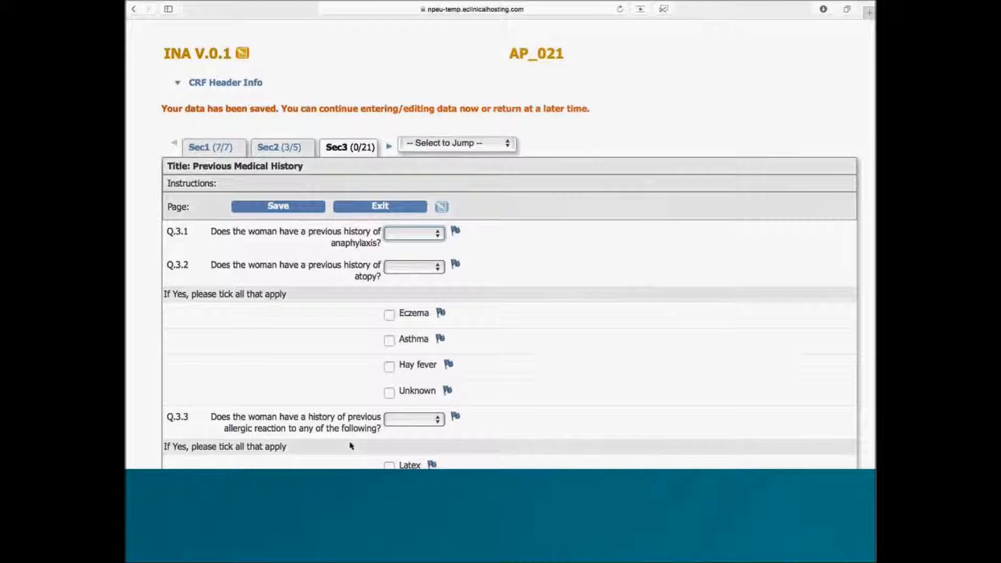
Step: Answer previous anaphylaxis No, atopy Yes and allergic reactions No
scroll(351, 446, down, 3)
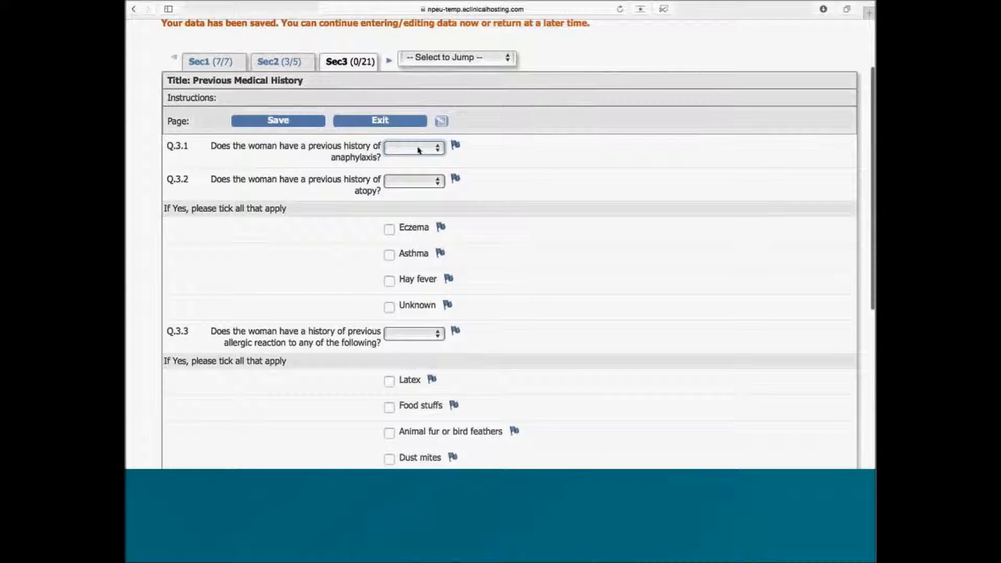
click(418, 149)
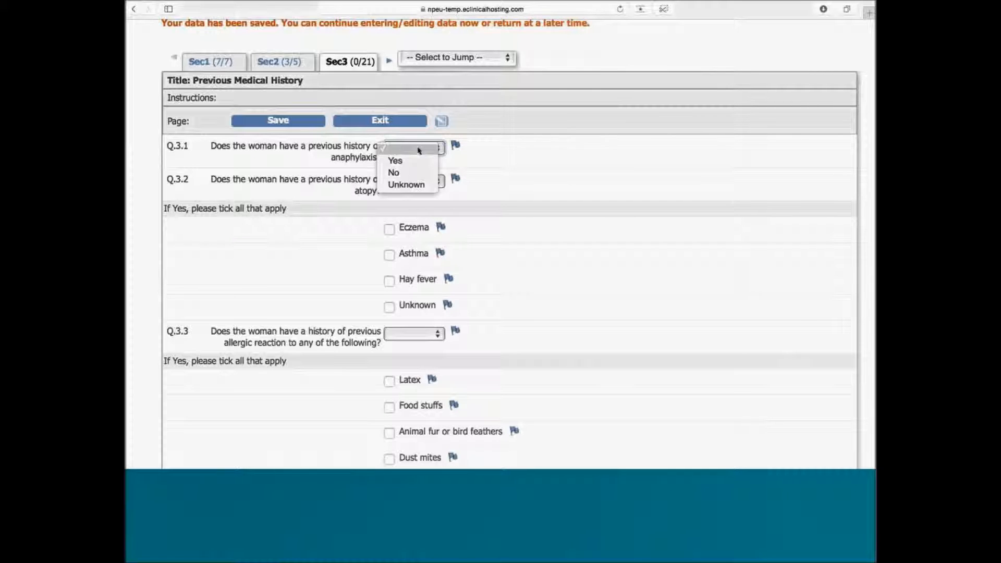
click(401, 173)
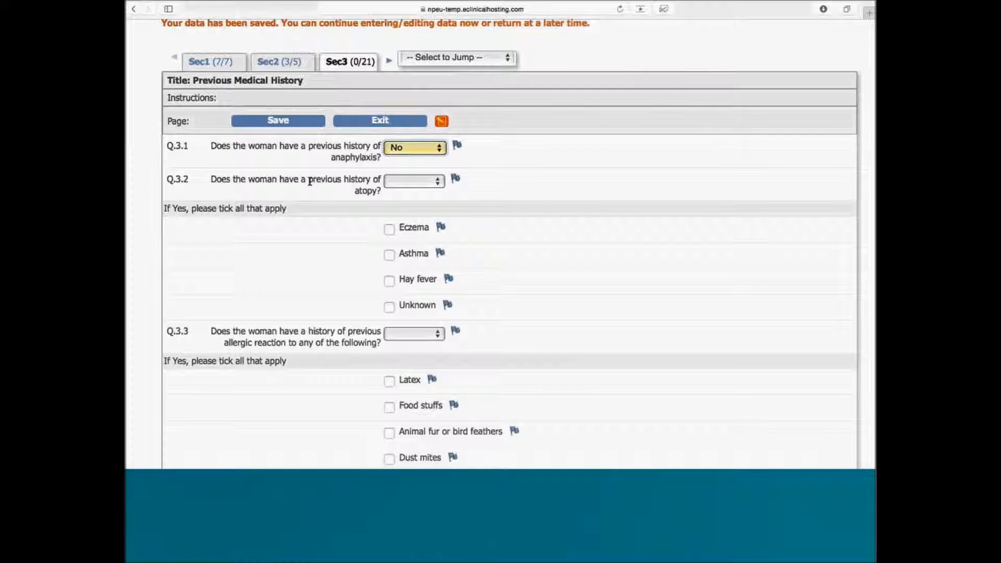
click(412, 181)
click(414, 195)
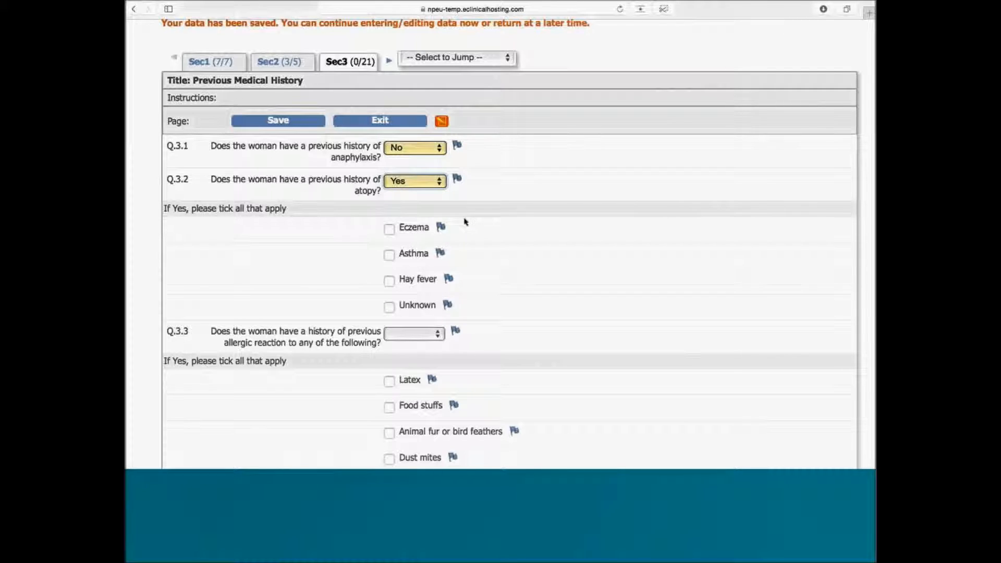
click(423, 336)
click(422, 358)
Step: Answer drug allergy No and other pre-existing medical problems No
scroll(421, 356, down, 5)
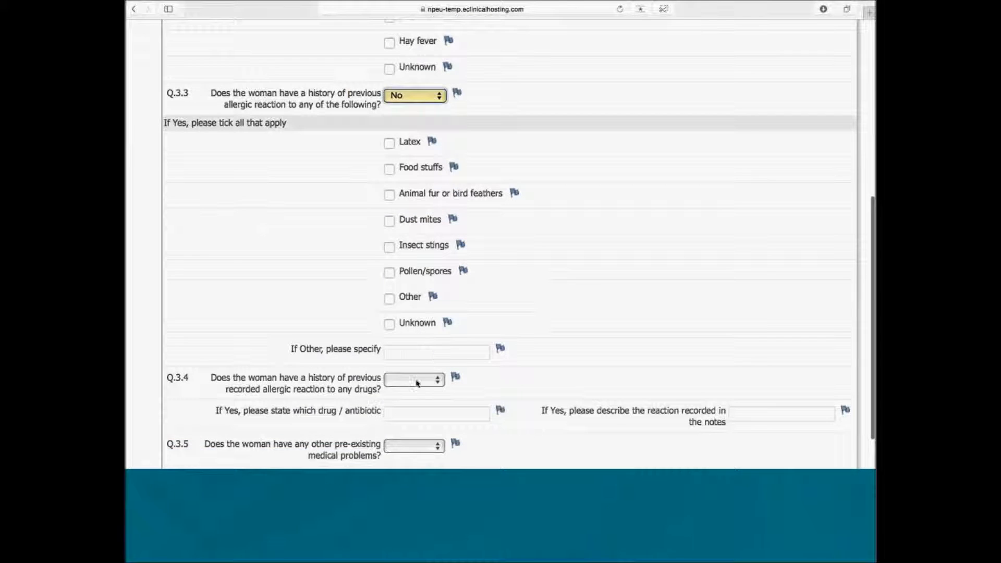
click(415, 380)
click(413, 403)
click(409, 452)
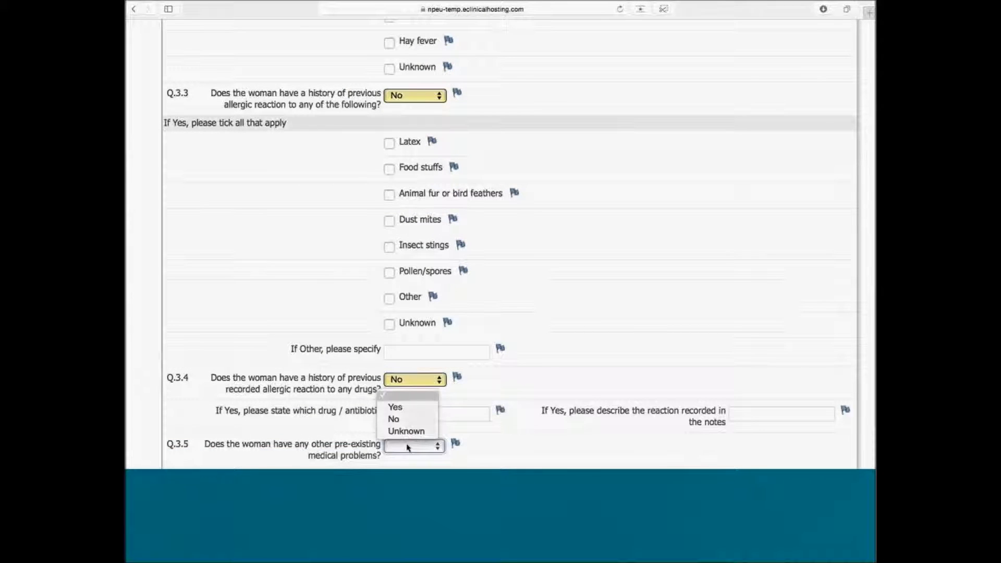
click(406, 417)
scroll(547, 452, down, 2)
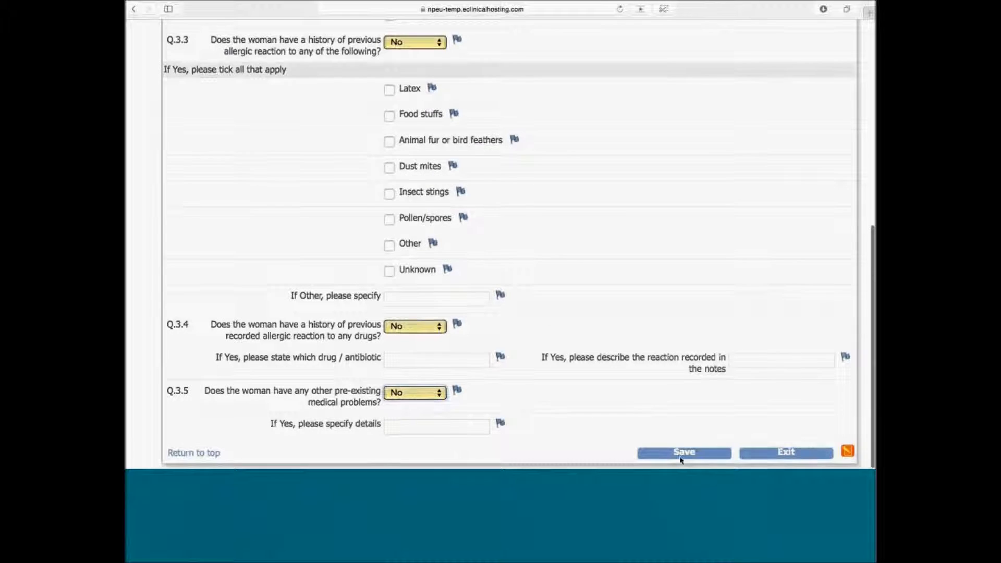
Step: Save Section 3, then tick Eczema and Asthma as the Q.3.2 atopy types, leaving Unknown unticked
click(681, 456)
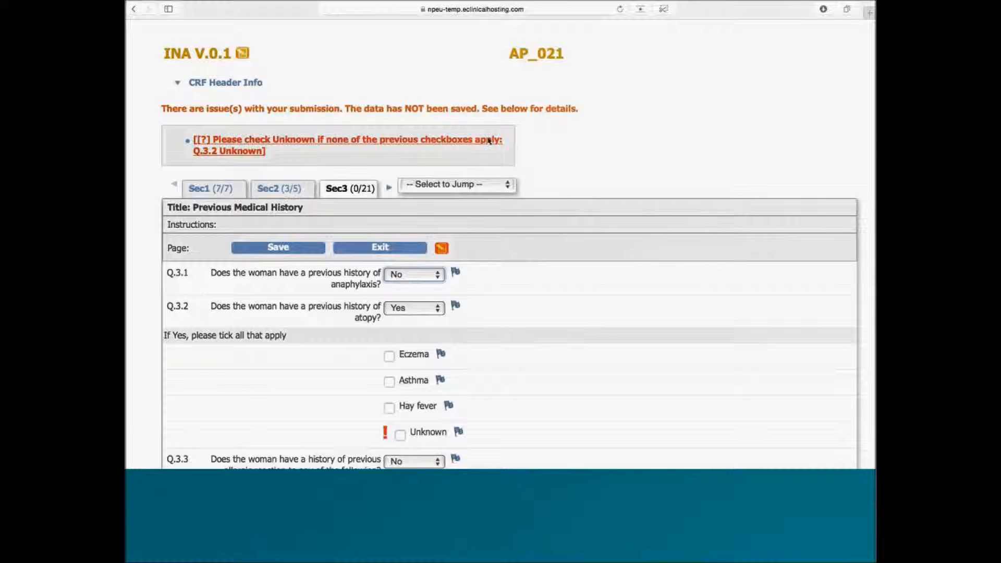
click(399, 436)
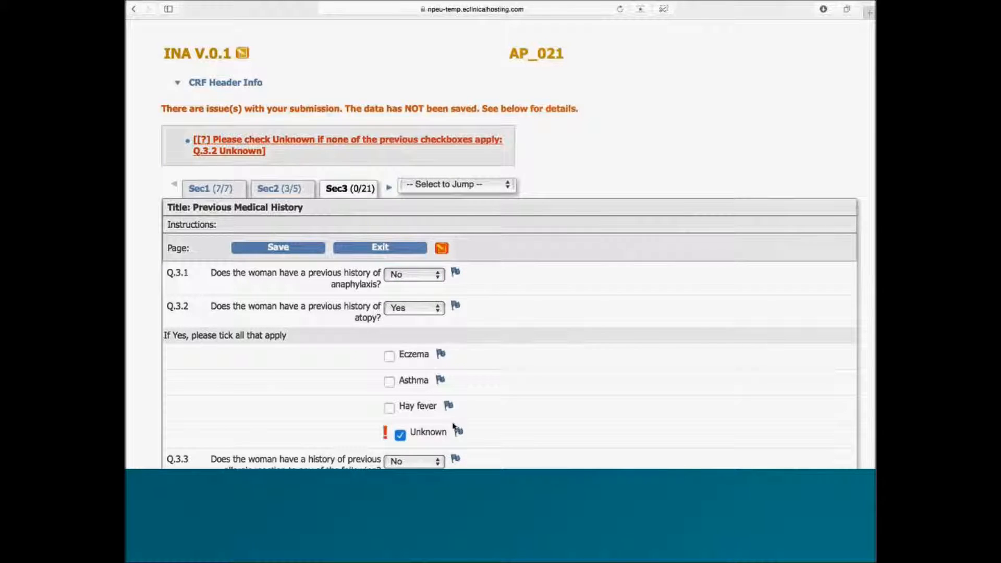
click(400, 437)
click(390, 357)
click(391, 381)
Step: Save Previous Medical History, then enter EDD 14-Nov-2016 and multiple pregnancy Yes in Outcomes and save
mouse_move(442, 253)
click(291, 251)
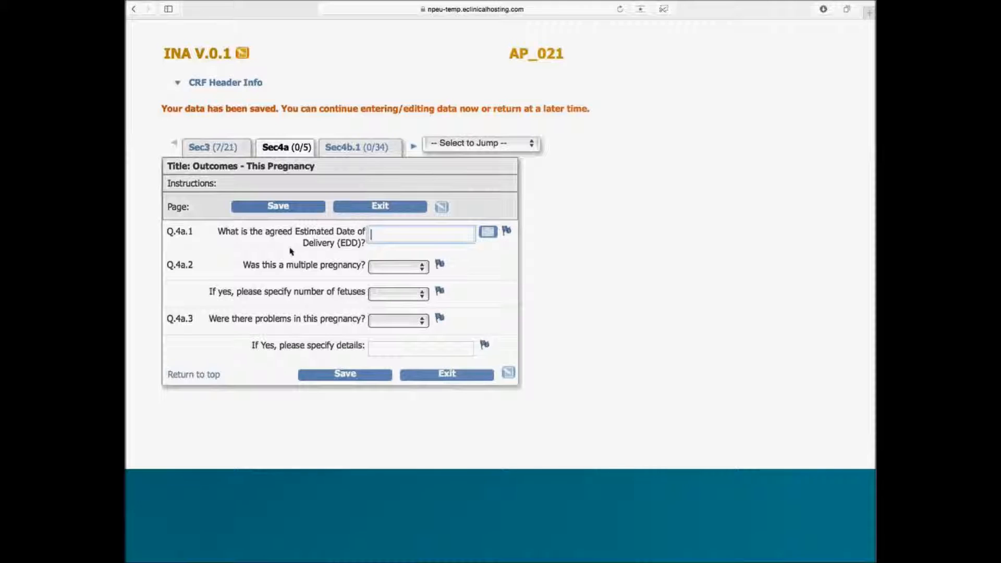
click(488, 232)
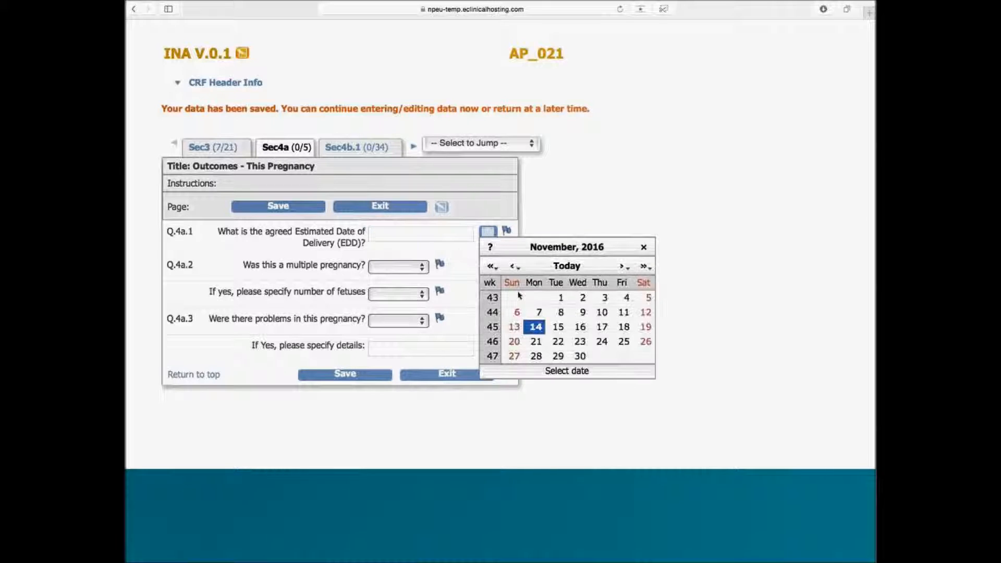
click(532, 328)
click(424, 267)
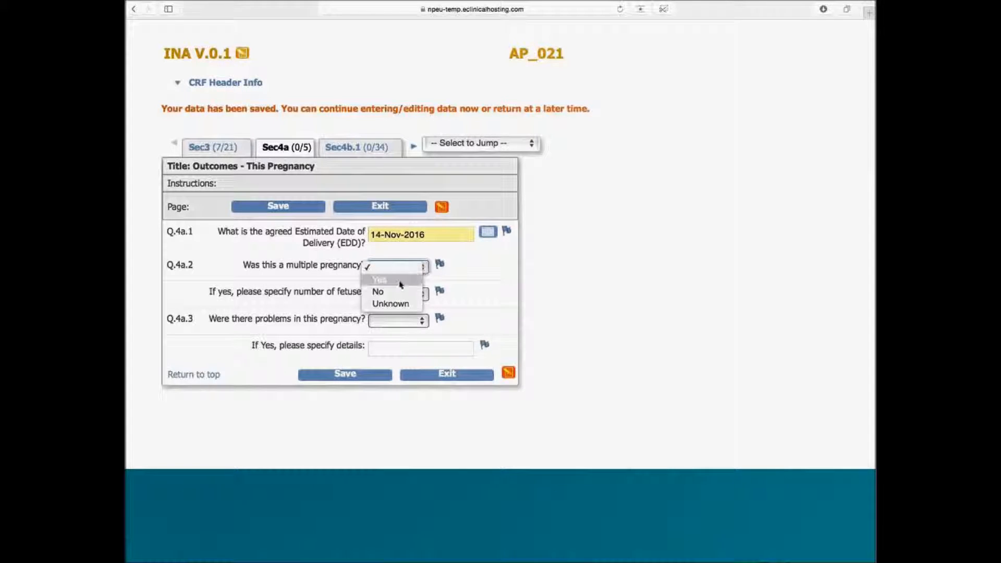
click(401, 281)
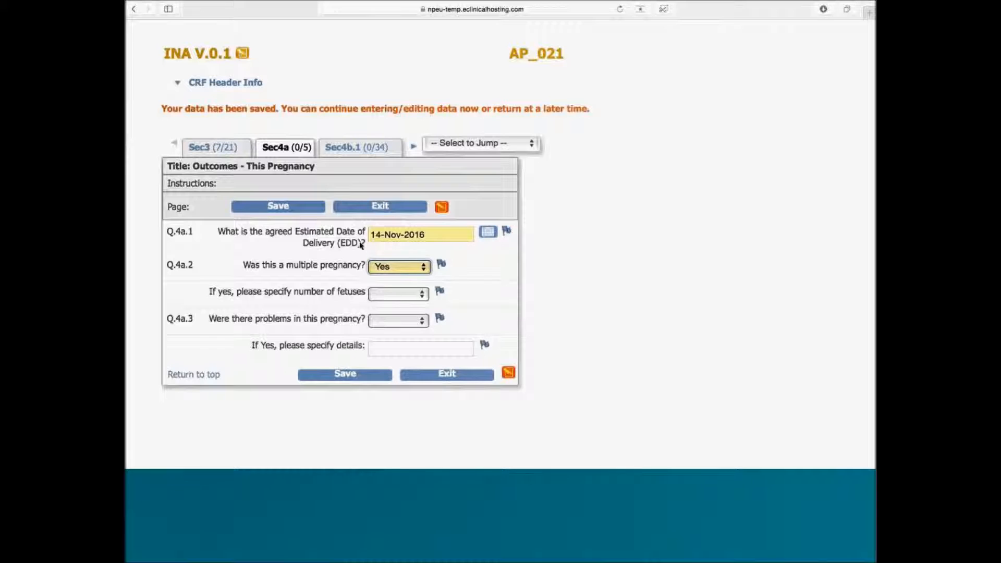
click(294, 207)
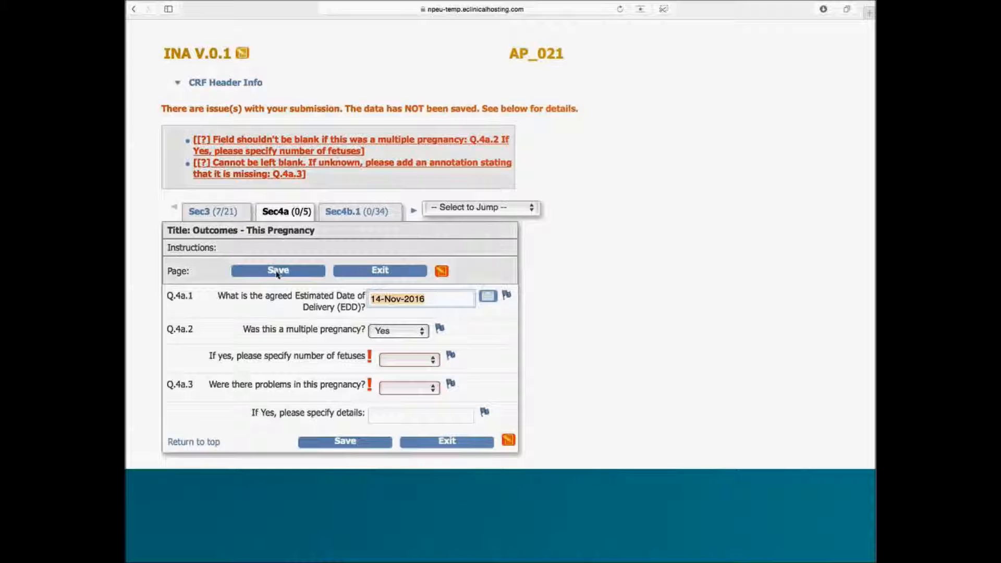
Step: Save the Outcomes section again and jump back to section Sec4a
click(277, 272)
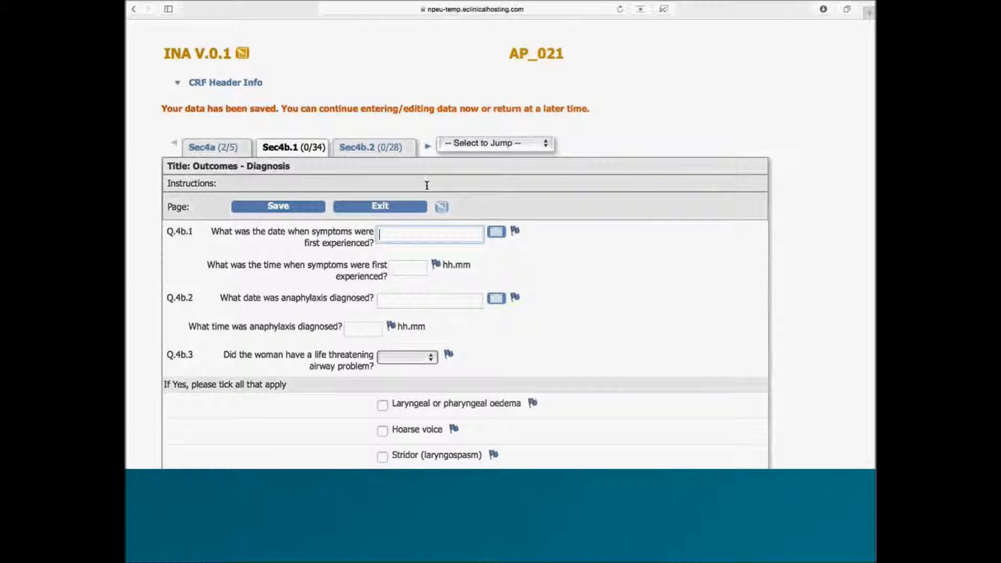
click(504, 152)
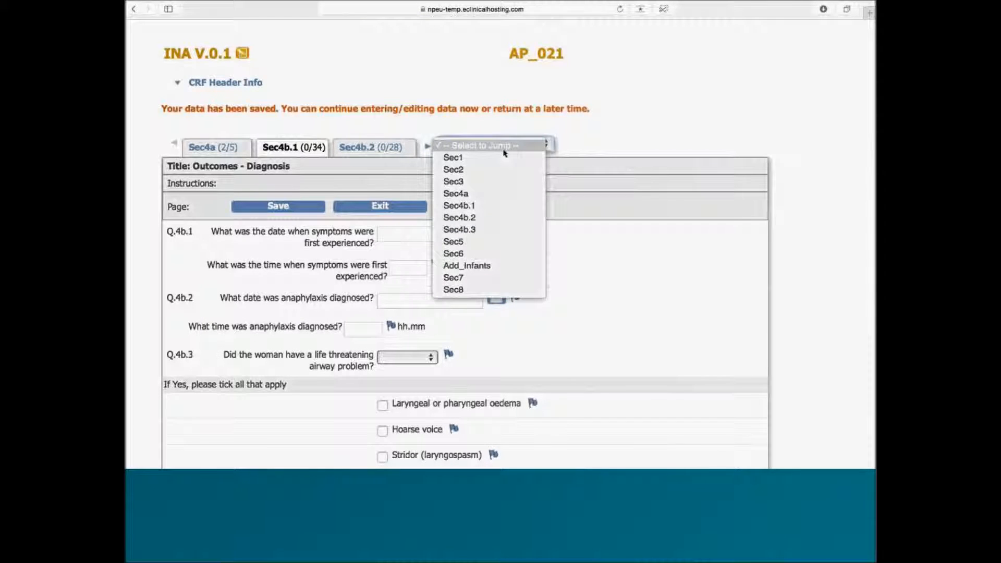
click(617, 141)
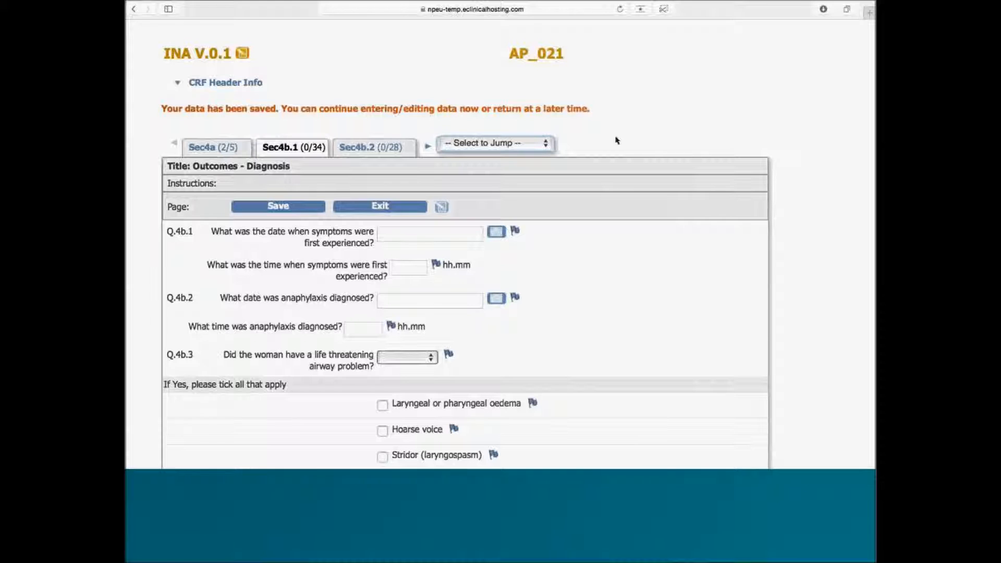
click(531, 143)
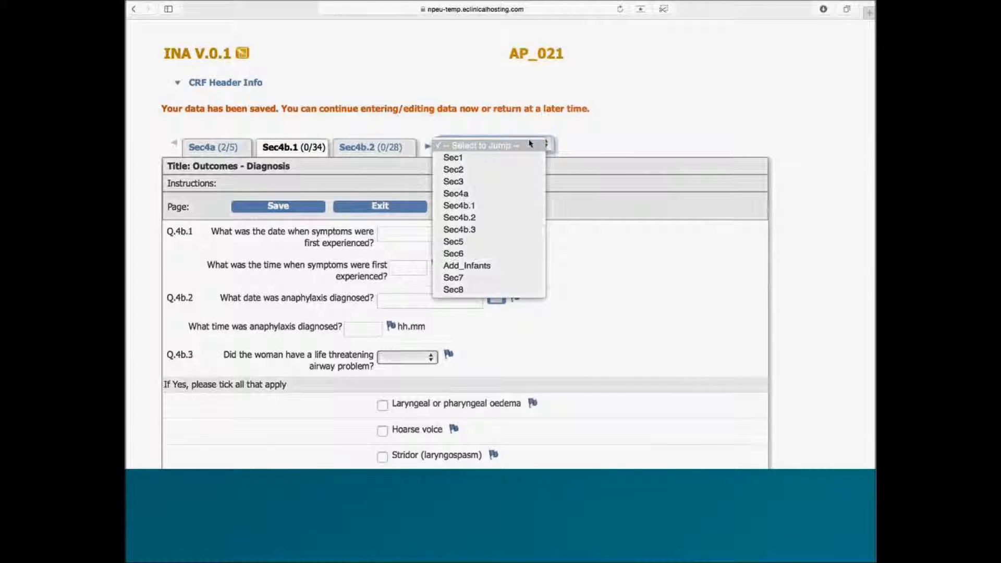
click(489, 196)
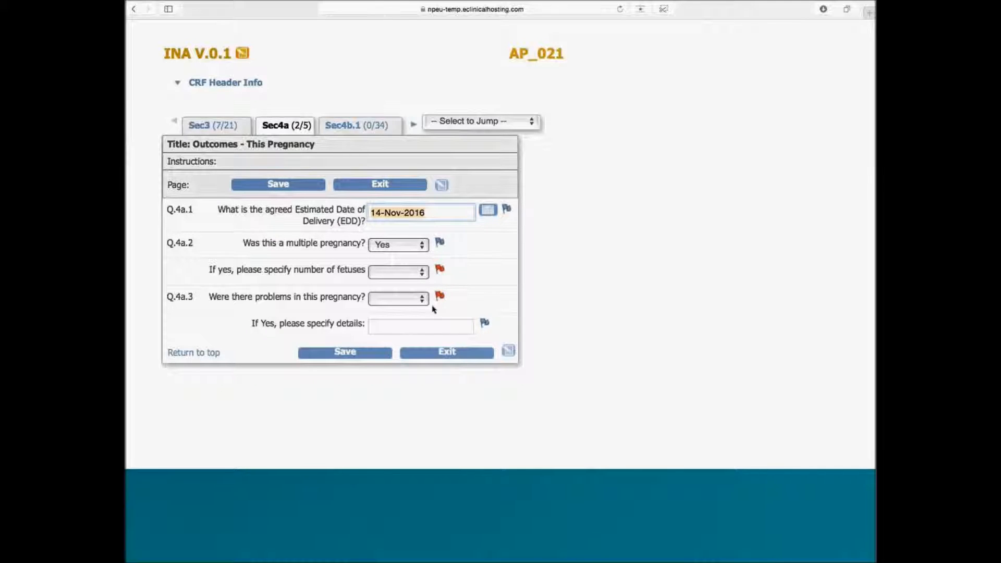
Step: Record 2 as the number of fetuses
click(421, 278)
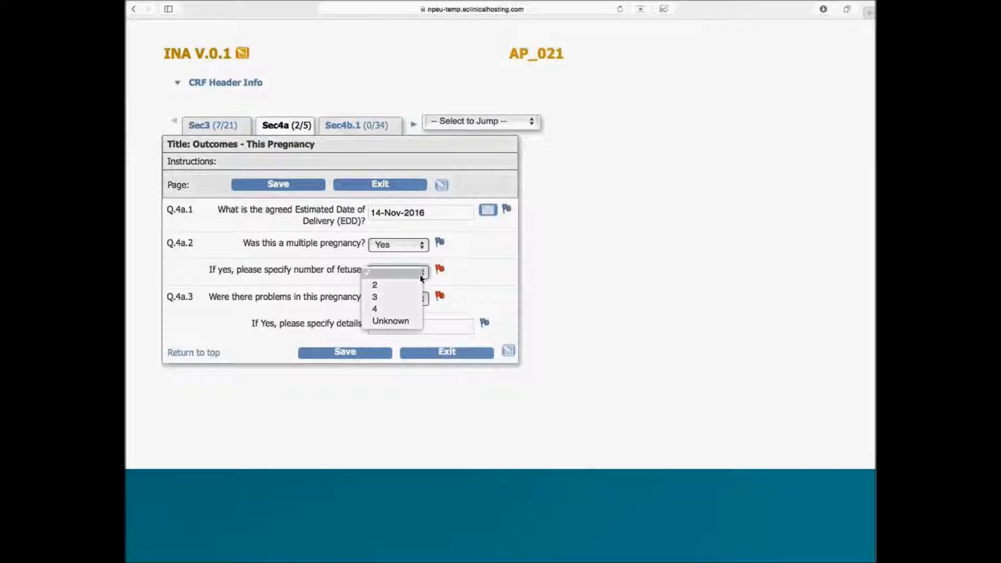
click(408, 286)
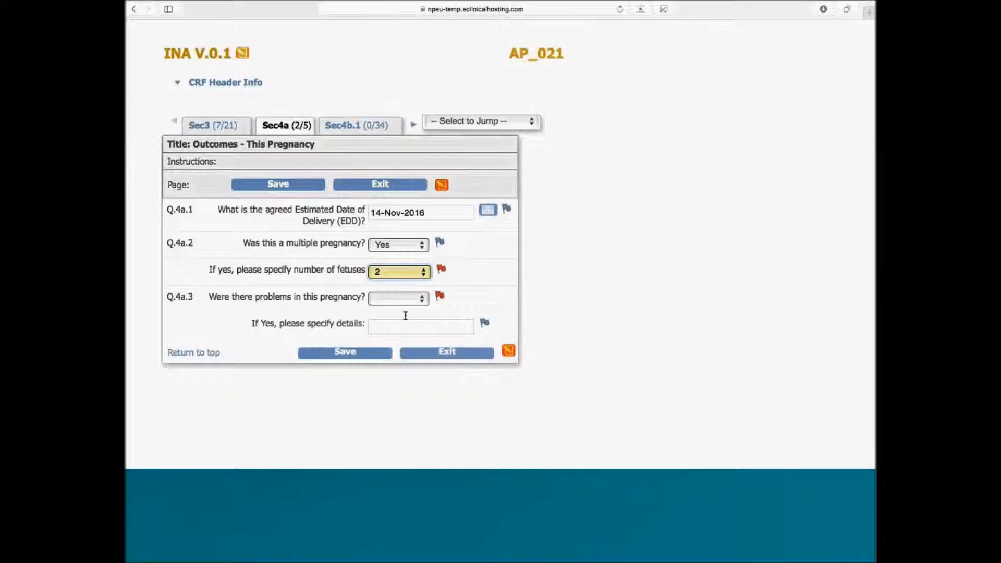
mouse_move(440, 297)
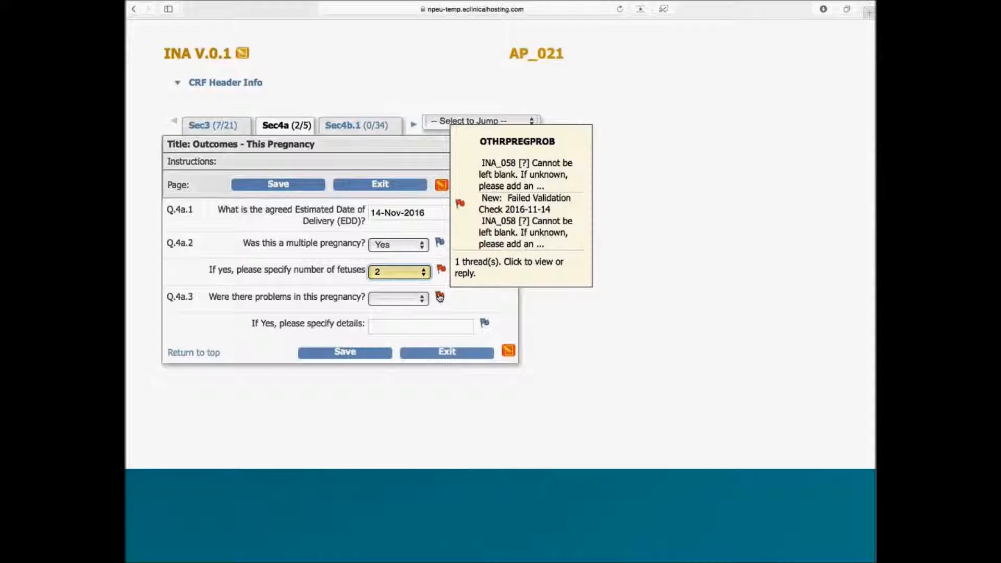
Step: Propose a 'Missing data' resolution on the Q.4a.3 discrepancy note with status Resolution Proposed
click(439, 297)
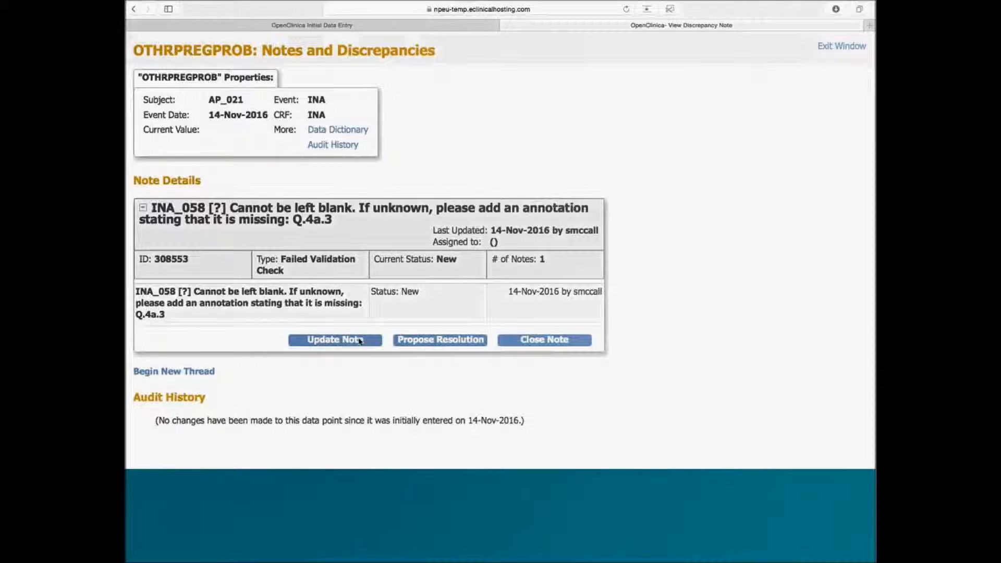
click(406, 343)
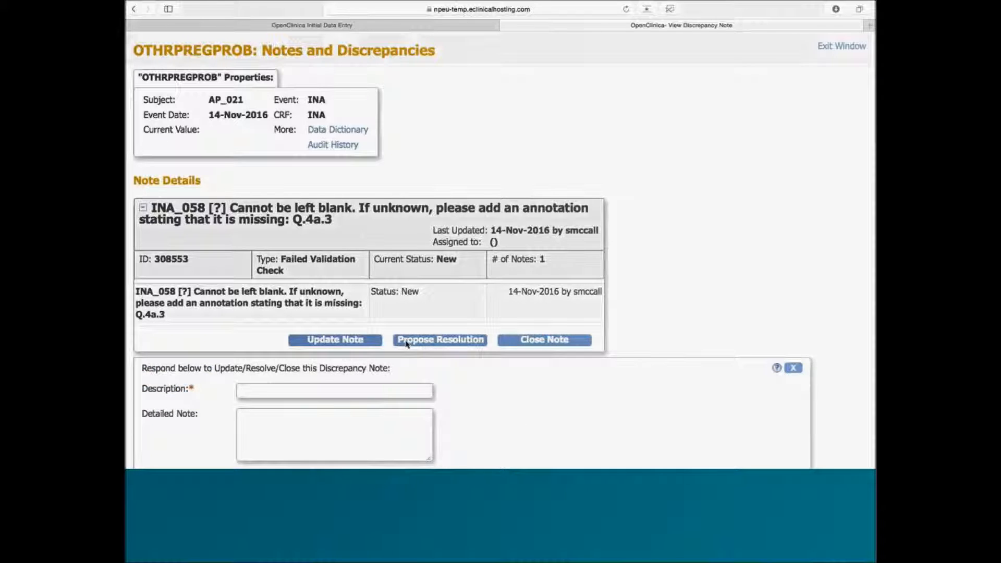
scroll(396, 347, down, 2)
text(Missi)
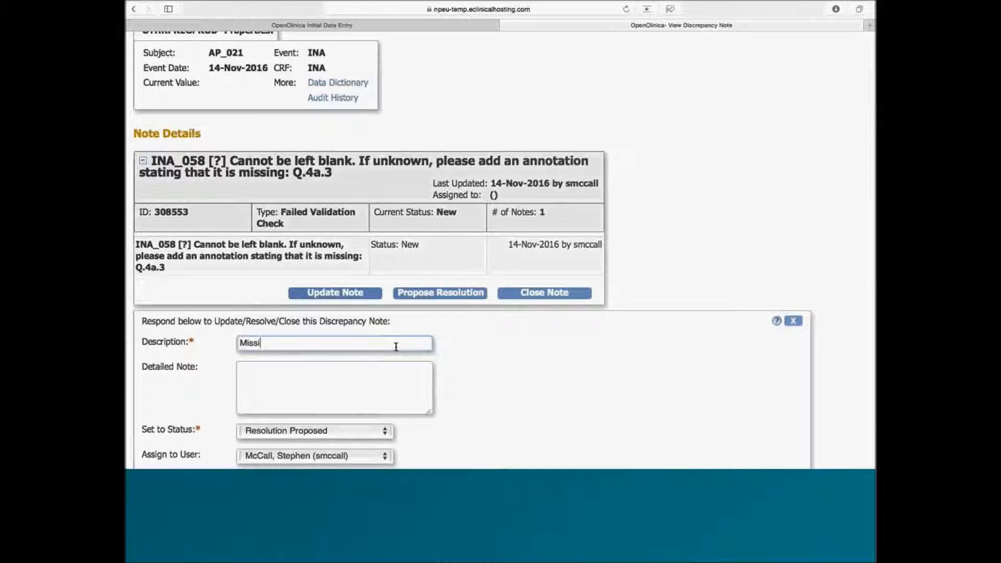
text(ng data)
scroll(303, 424, down, 3)
click(293, 338)
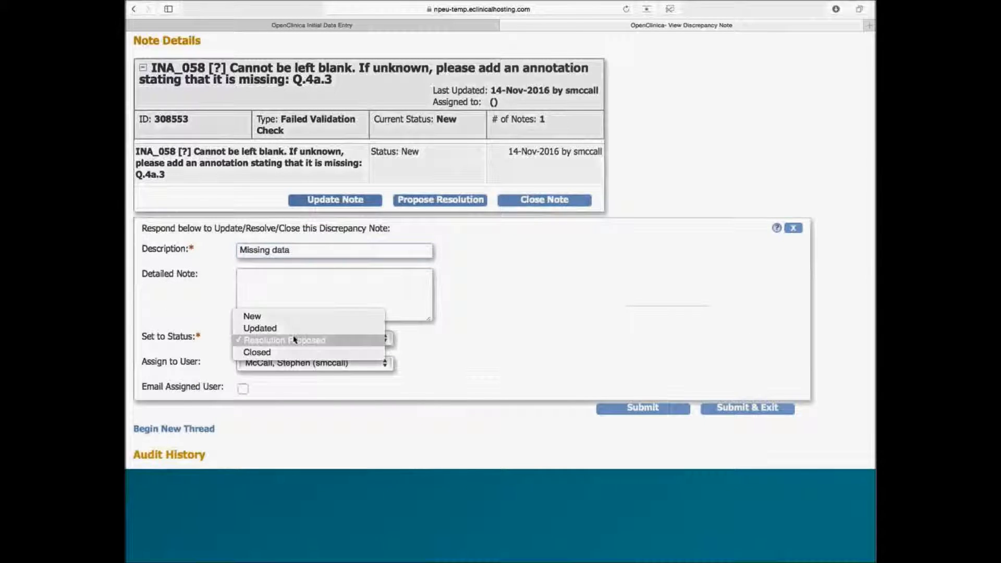
click(294, 340)
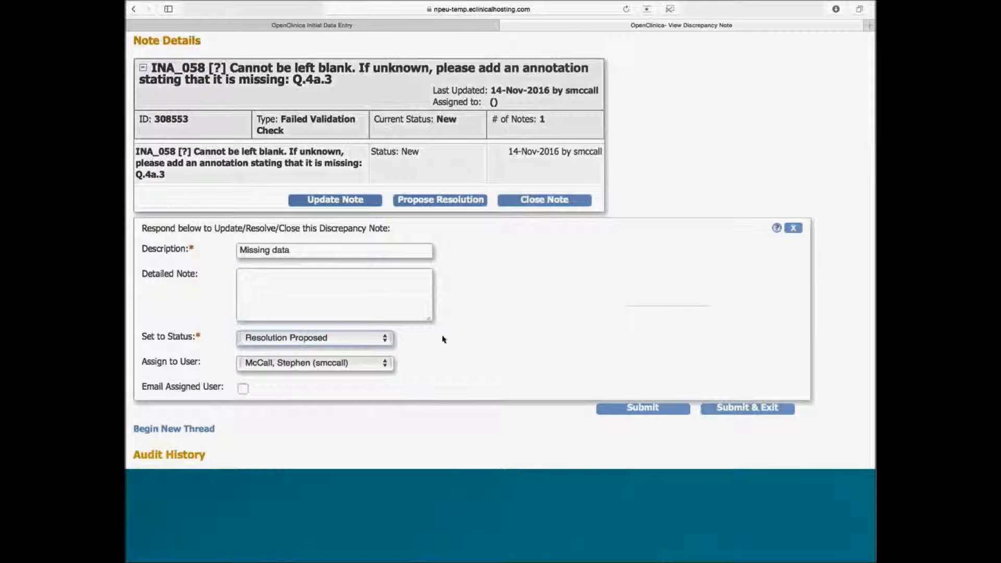
click(722, 411)
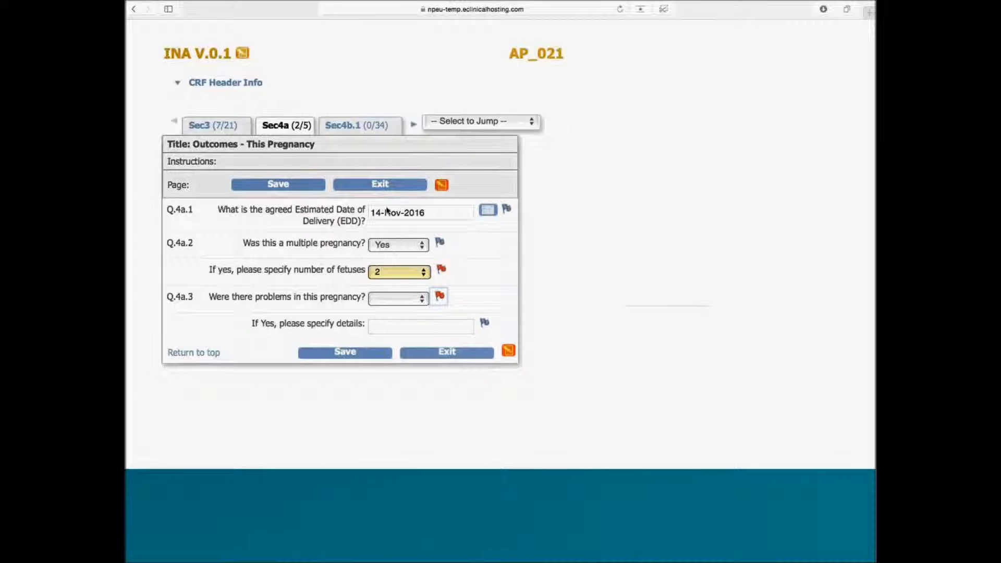
Step: Save the Sec4a answers and return to Sec4a to check the Q.4a.3 note flag
click(296, 188)
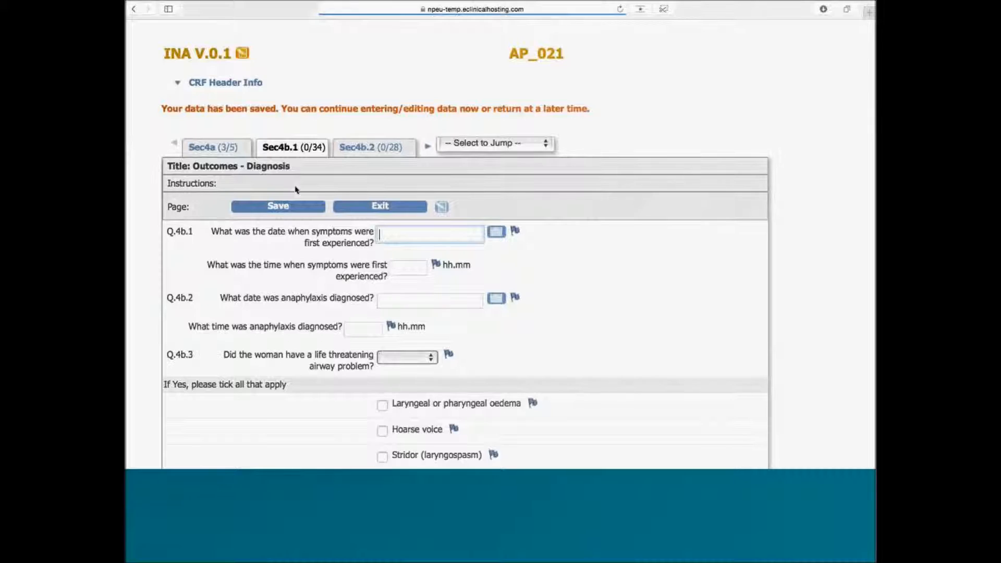
click(476, 147)
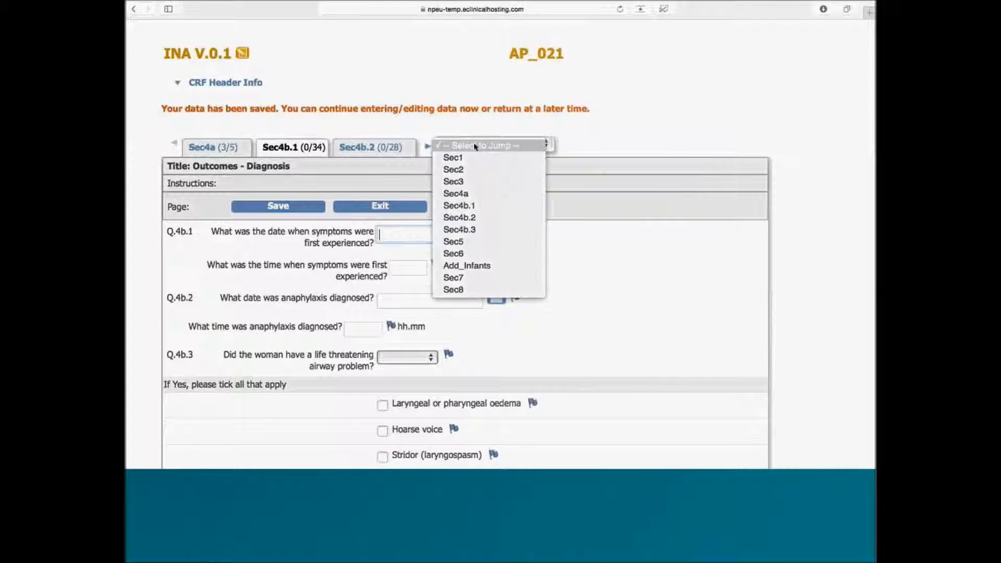
click(475, 194)
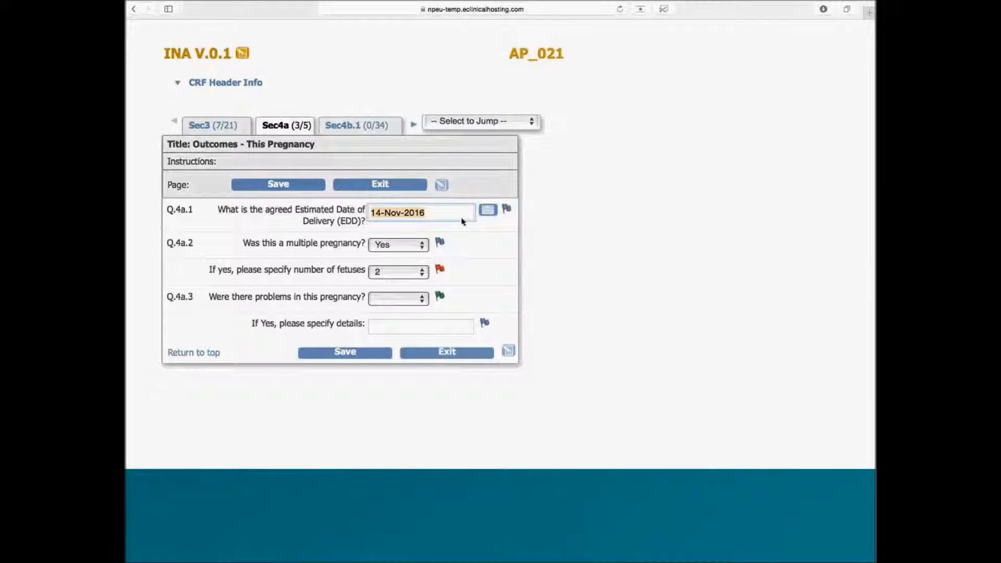
mouse_move(440, 300)
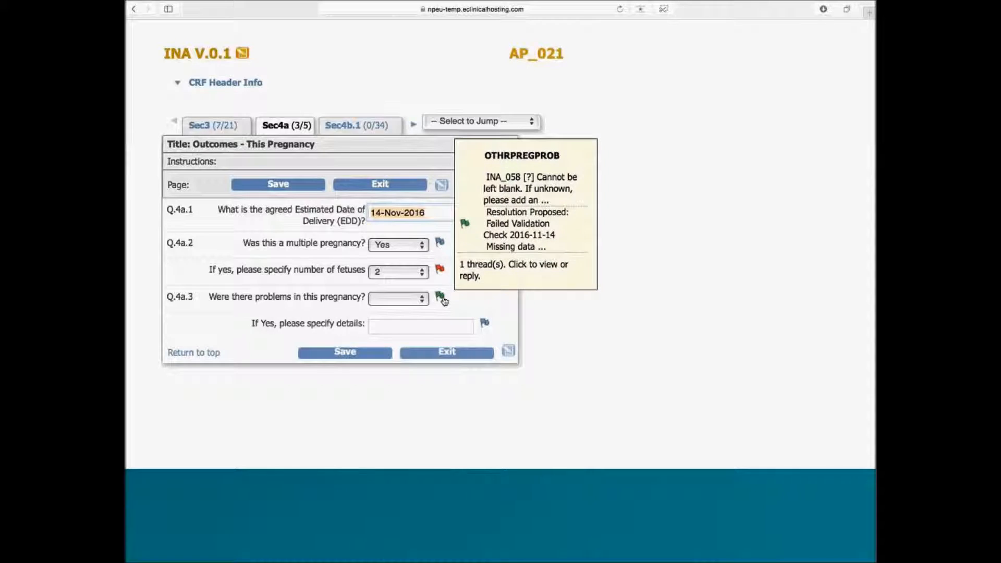
mouse_move(445, 271)
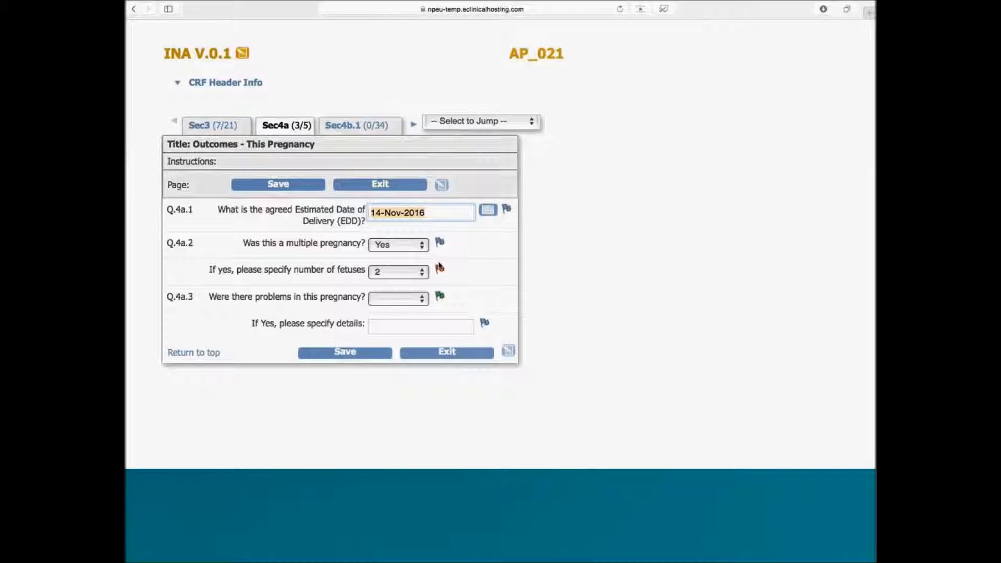
click(485, 123)
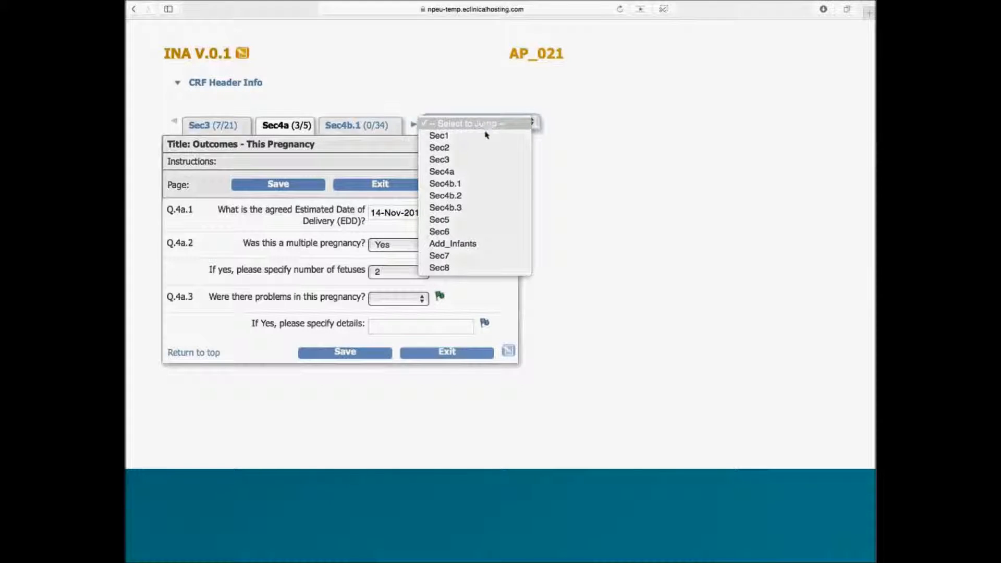
Step: Sign Sec8 with the signer's name, designation DPhil student, date 14-Nov-2016, and tick Mark CRF Complete
click(458, 267)
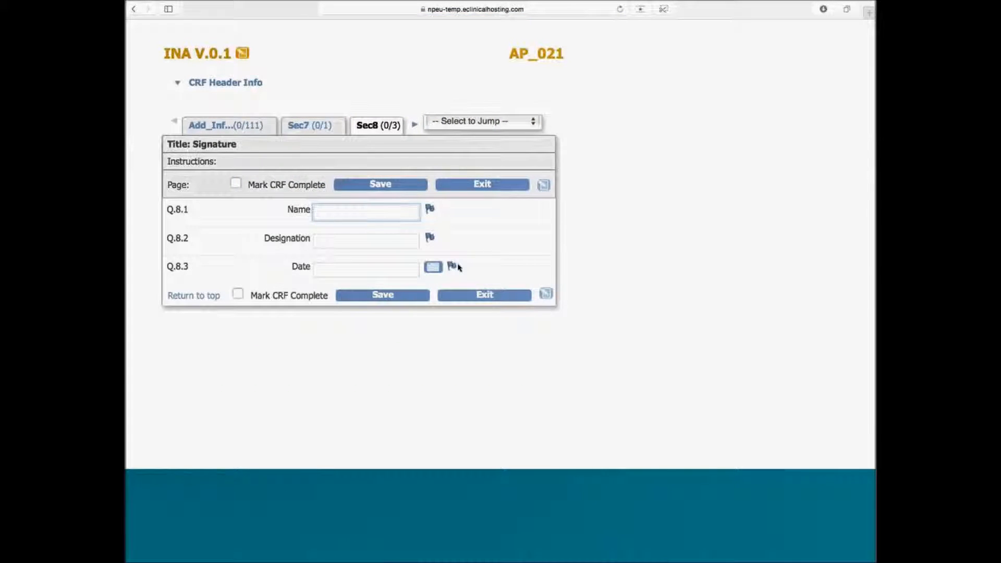
key(Tab)
text(D)
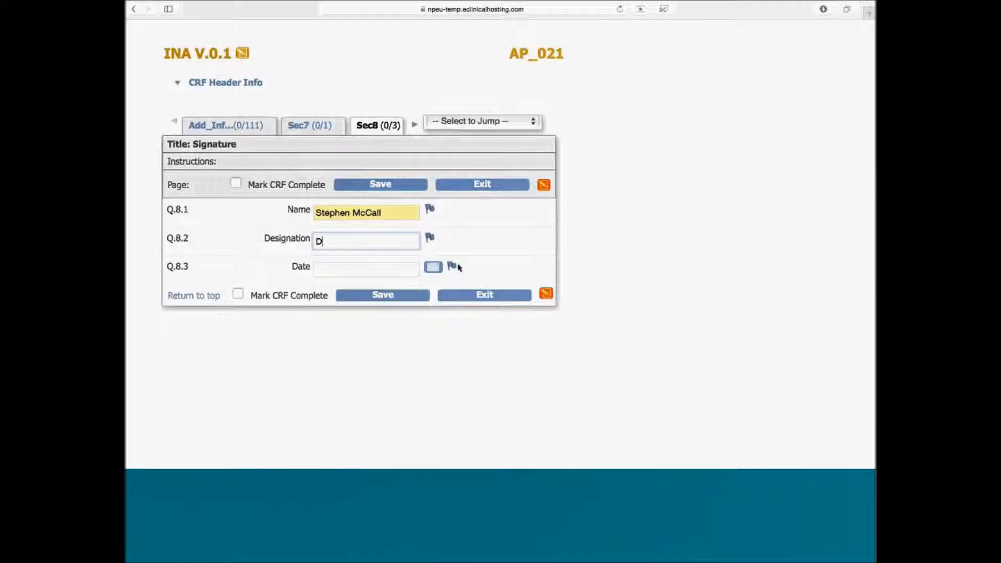
text(Phil student)
key(Tab)
click(441, 268)
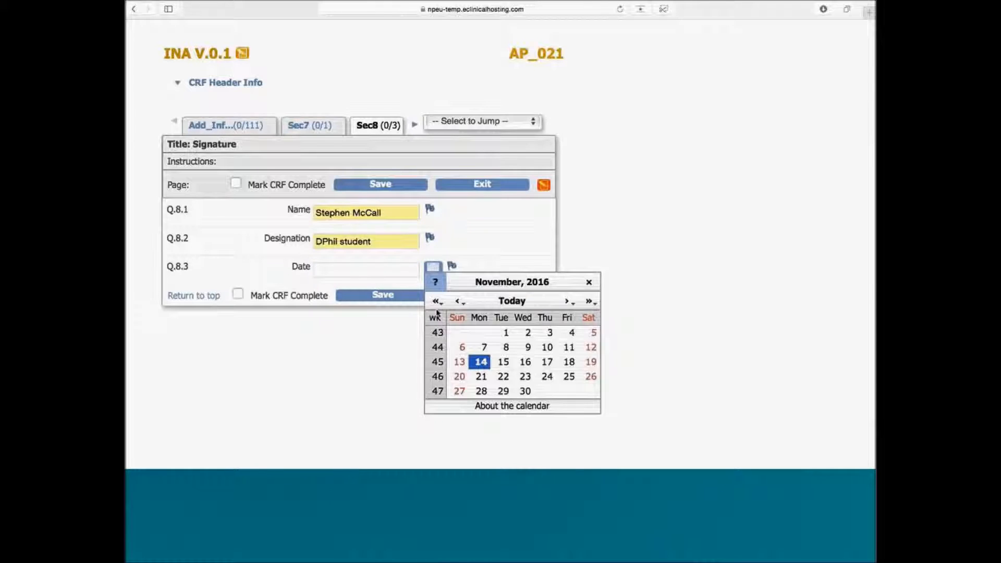
click(477, 360)
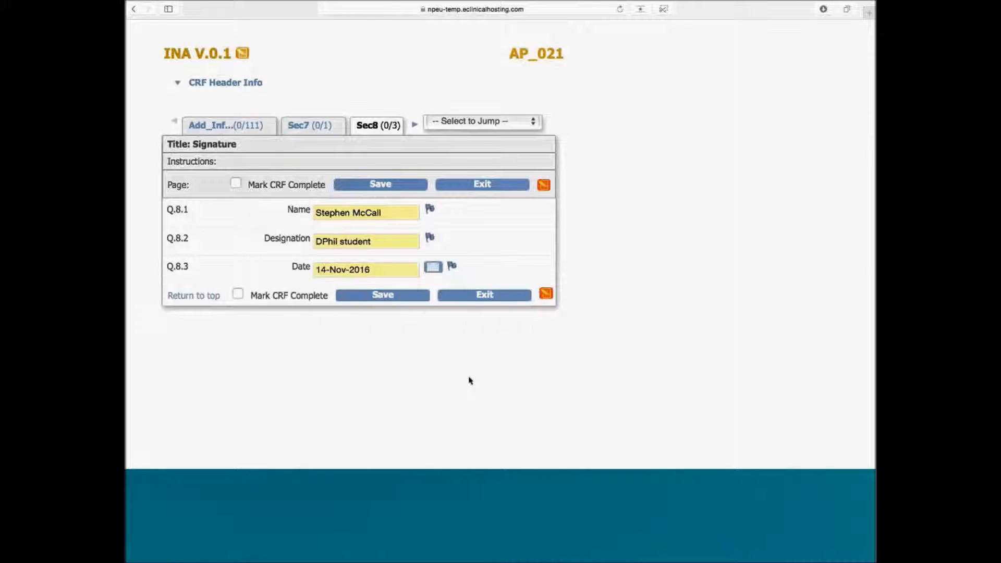
click(238, 294)
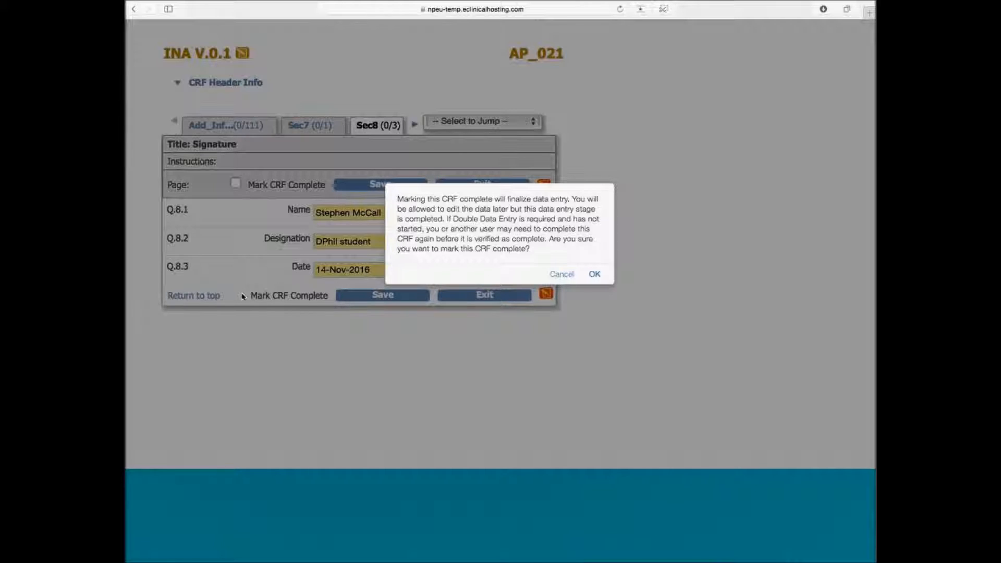
Step: Confirm the completion prompt and save the signed INA CRF as complete
click(594, 275)
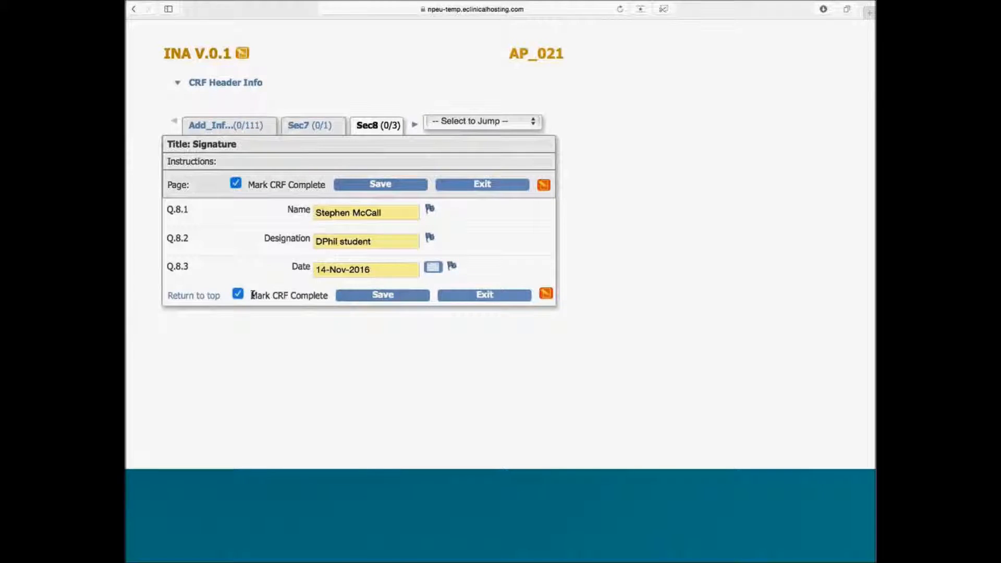
click(367, 295)
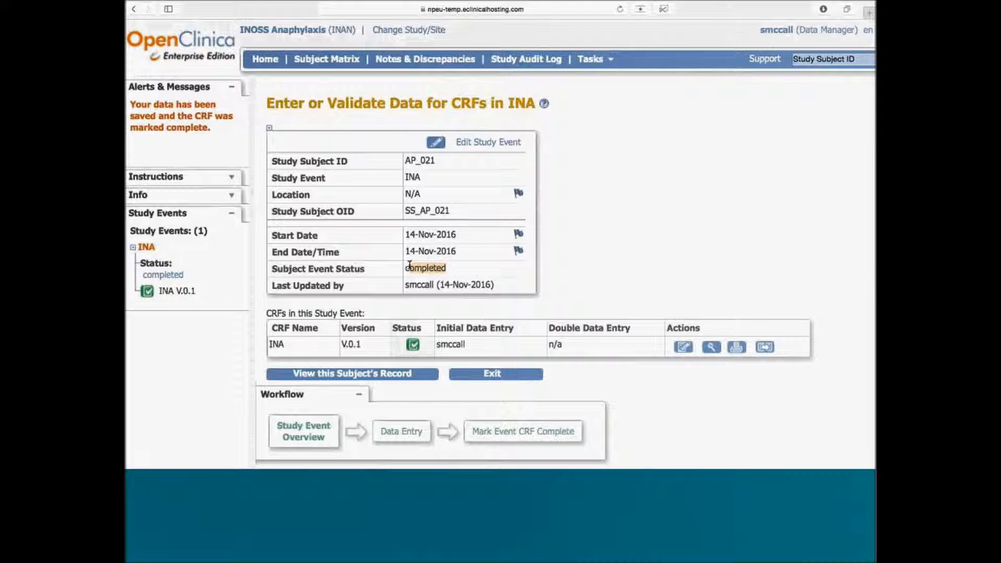
scroll(689, 221, right, 2)
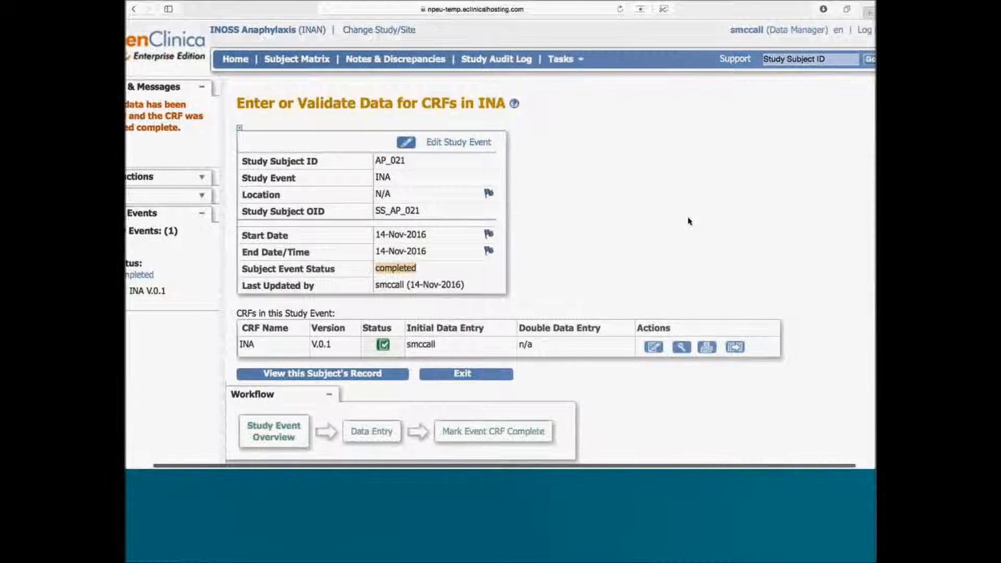
scroll(689, 221, right, 1)
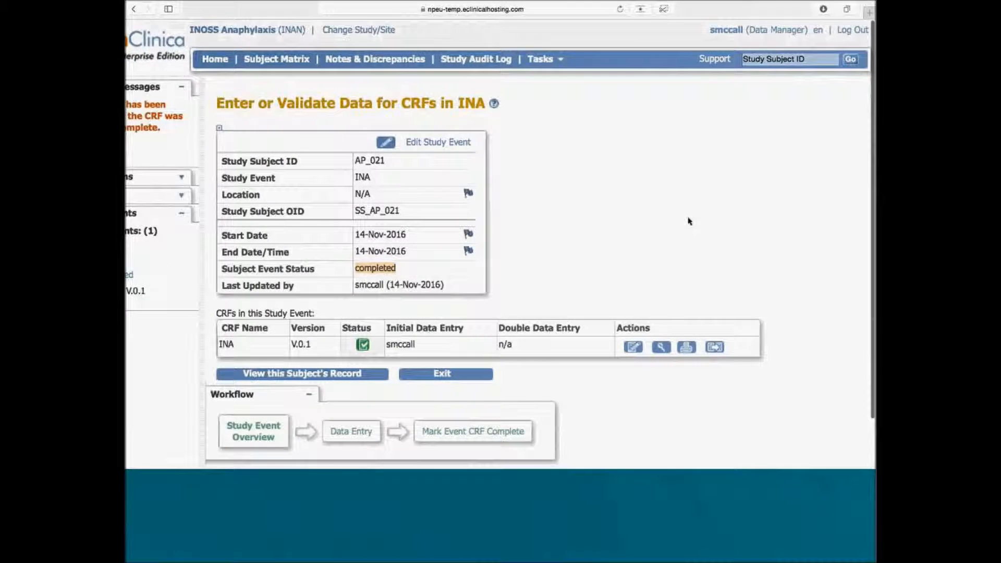